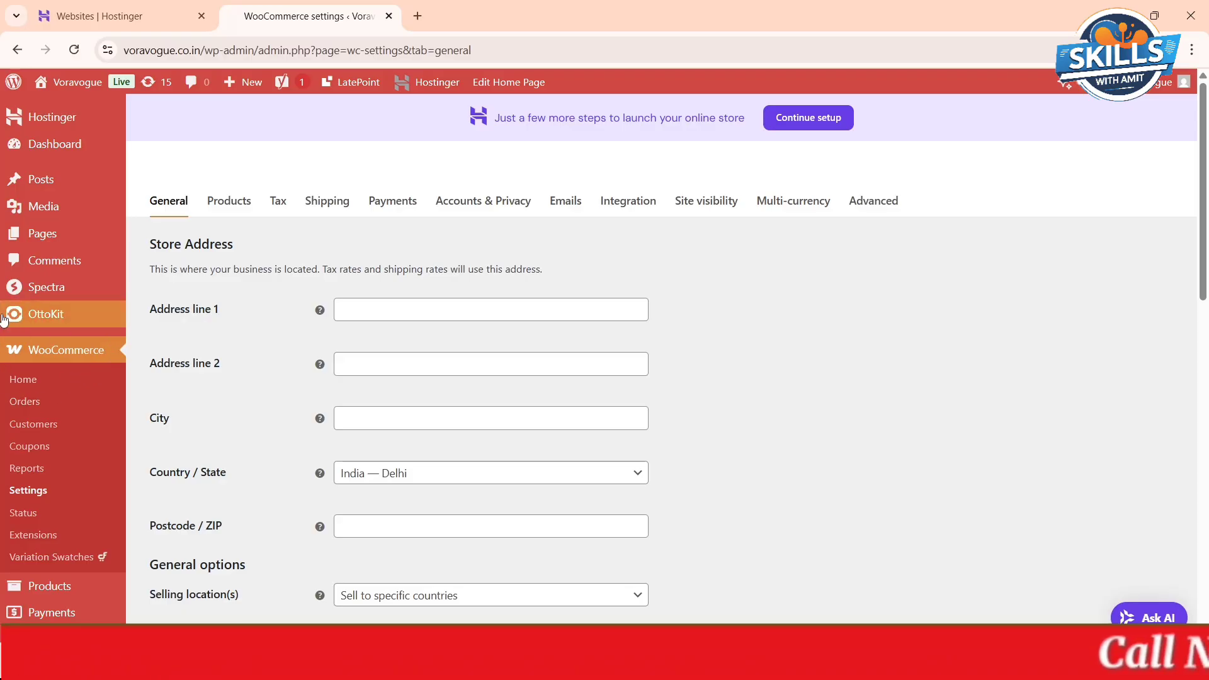
# - Open the WooCommerce settings and review the list of email notifications
pyautogui.moveTo(78, 87)
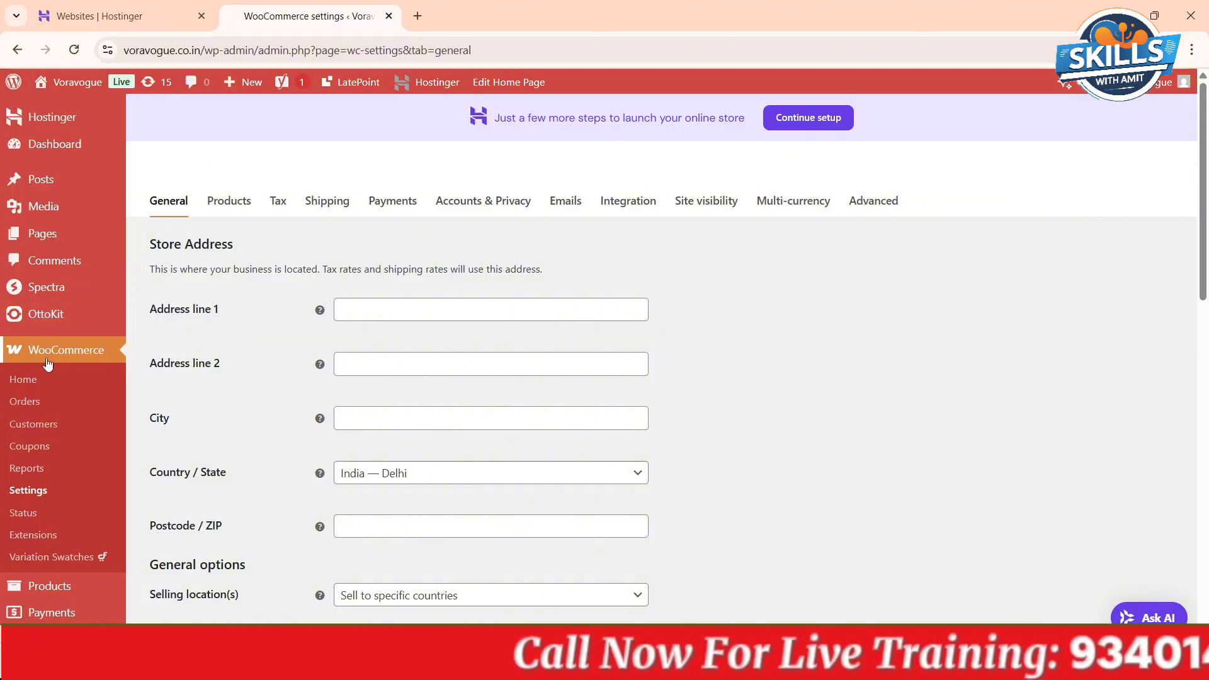
pyautogui.click(31, 492)
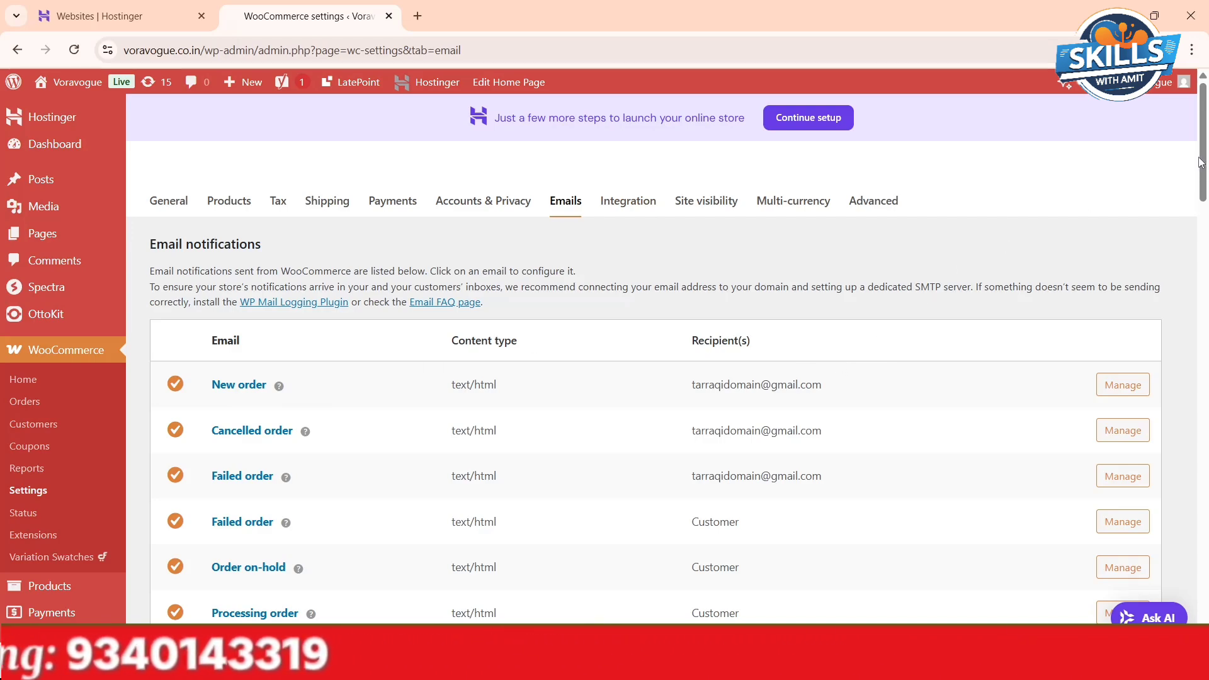
pyautogui.moveTo(1204, 164); pyautogui.dragTo(1206, 195)
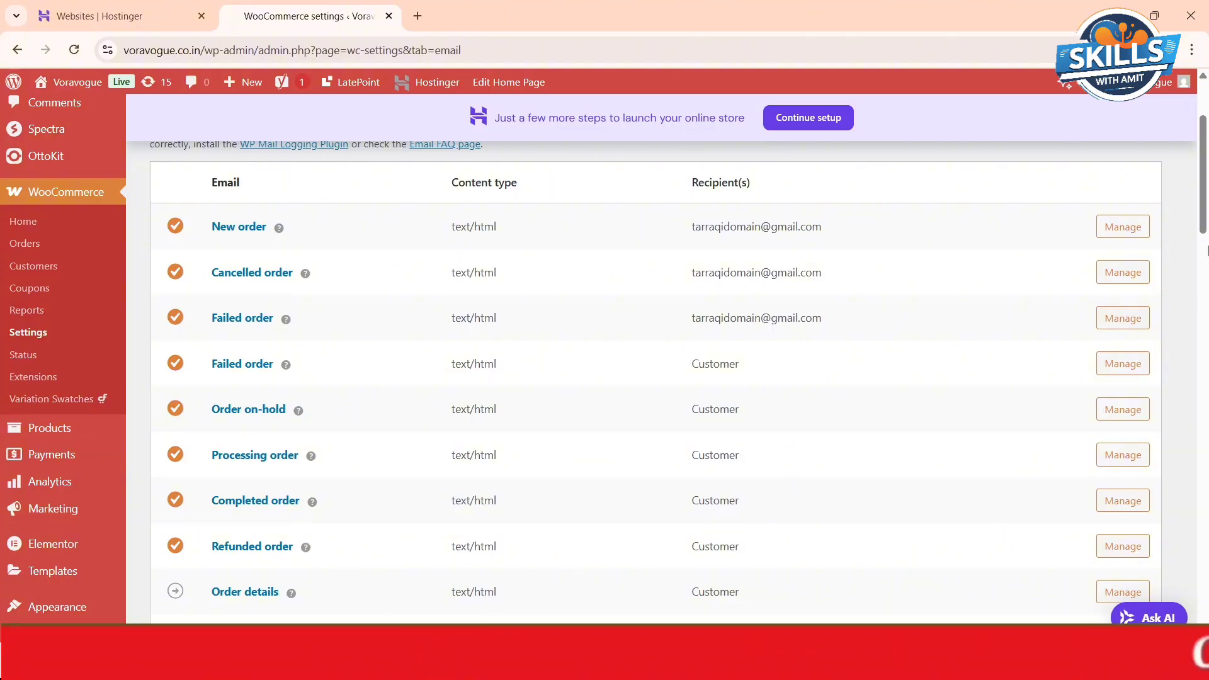
pyautogui.scroll(3, 1204, 77)
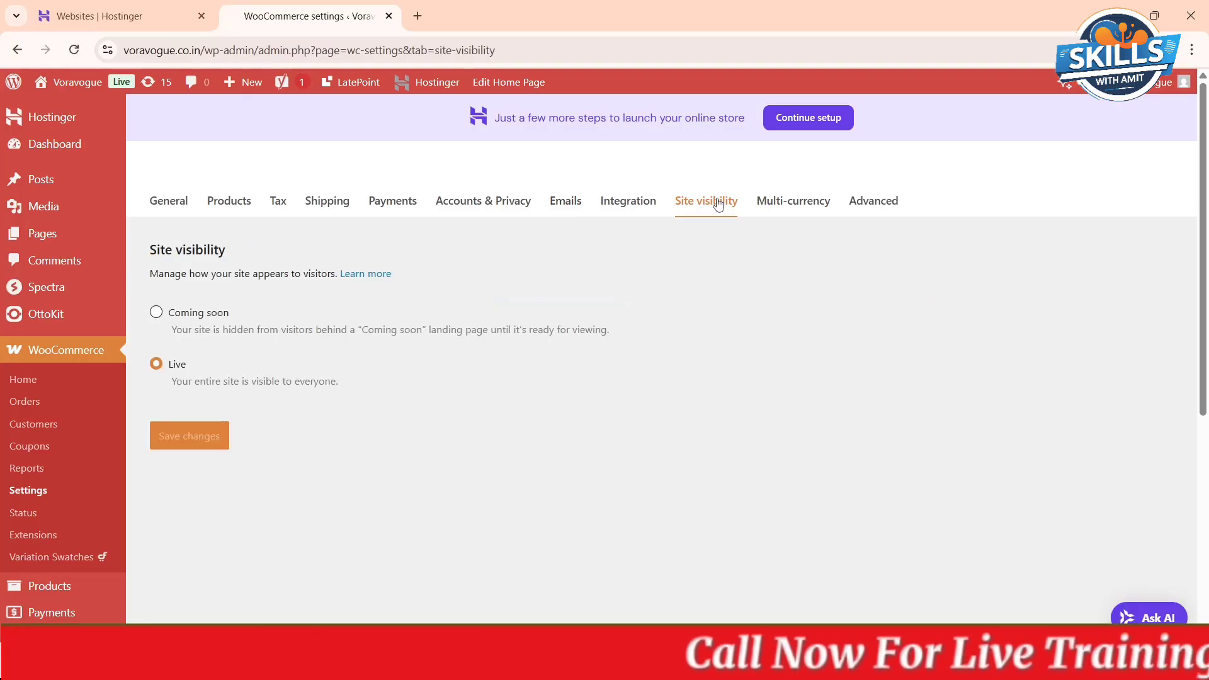
# - Open the site's home page and its store page in separate new tabs and look over the Shop page
pyautogui.moveTo(76, 88)
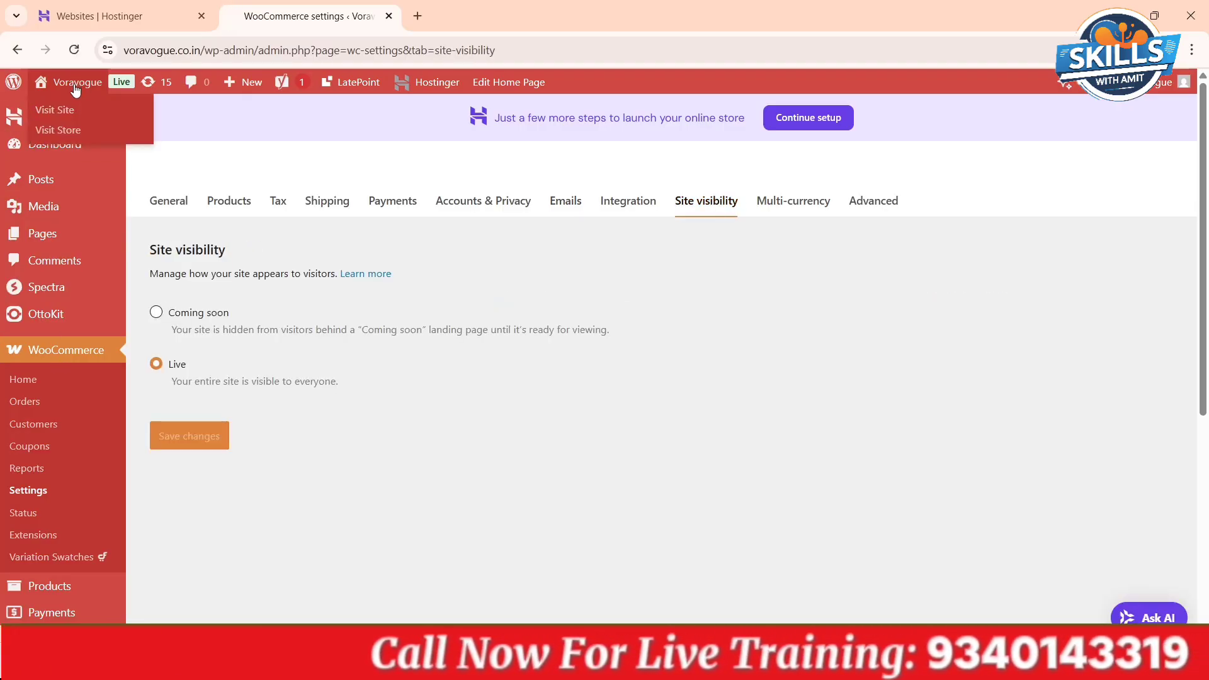
pyautogui.rightClick(75, 88)
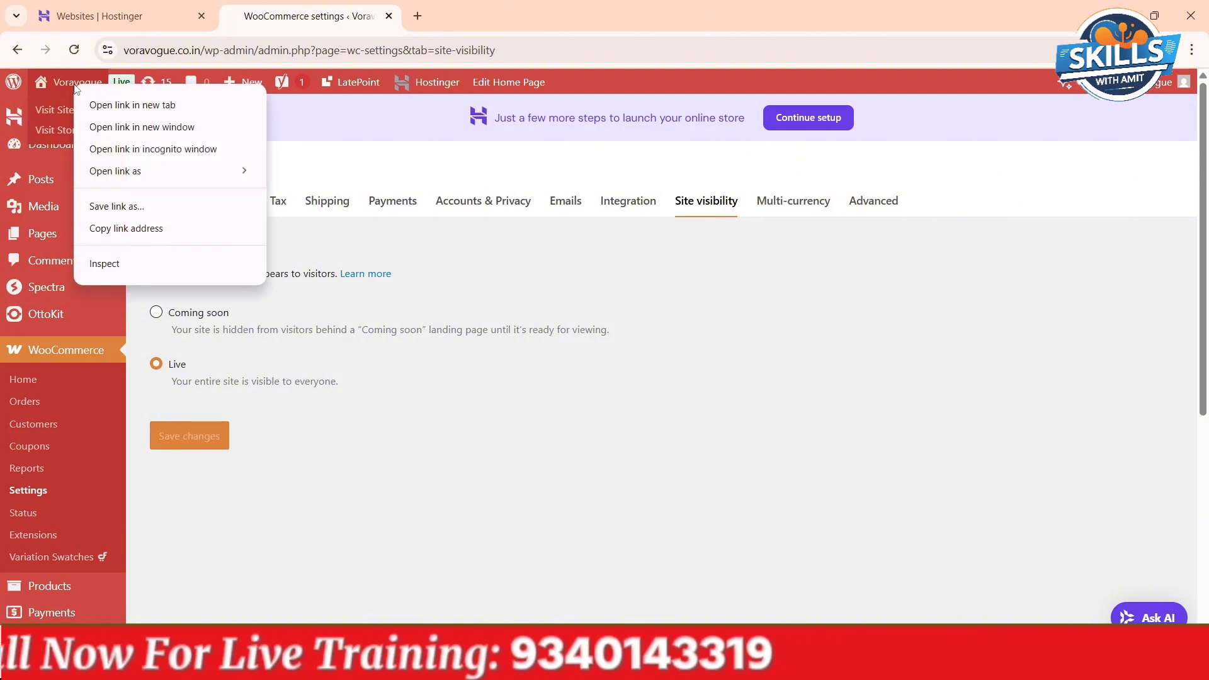
pyautogui.click(101, 105)
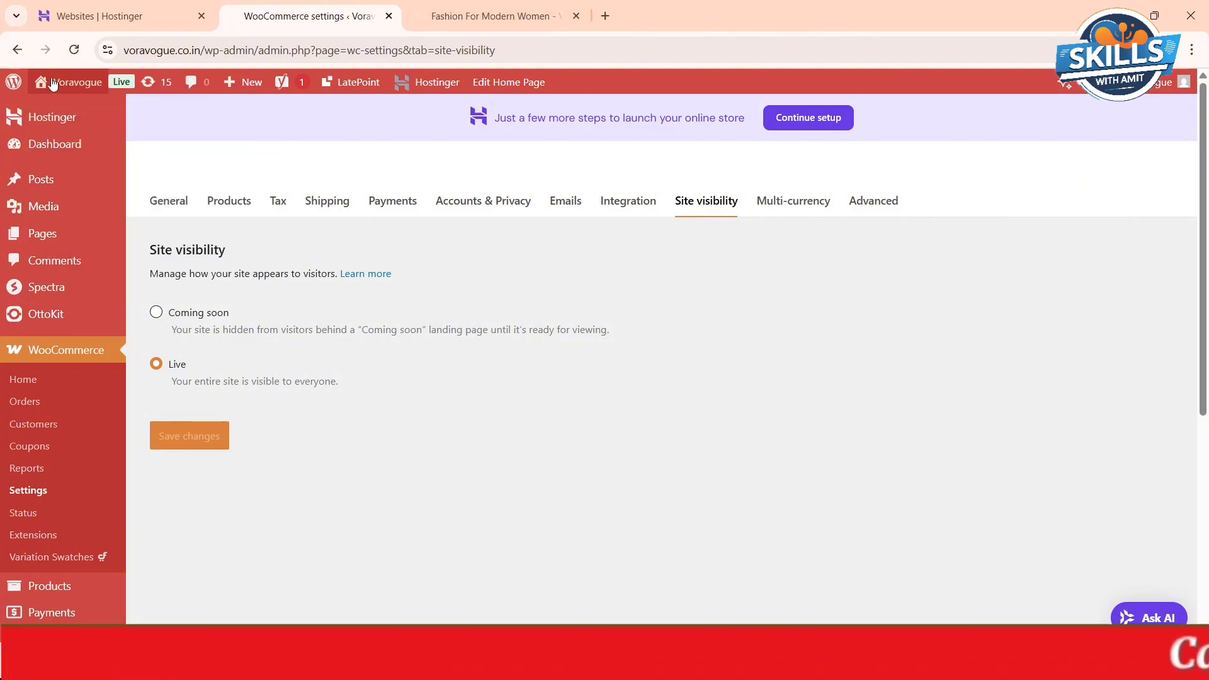
pyautogui.moveTo(54, 85)
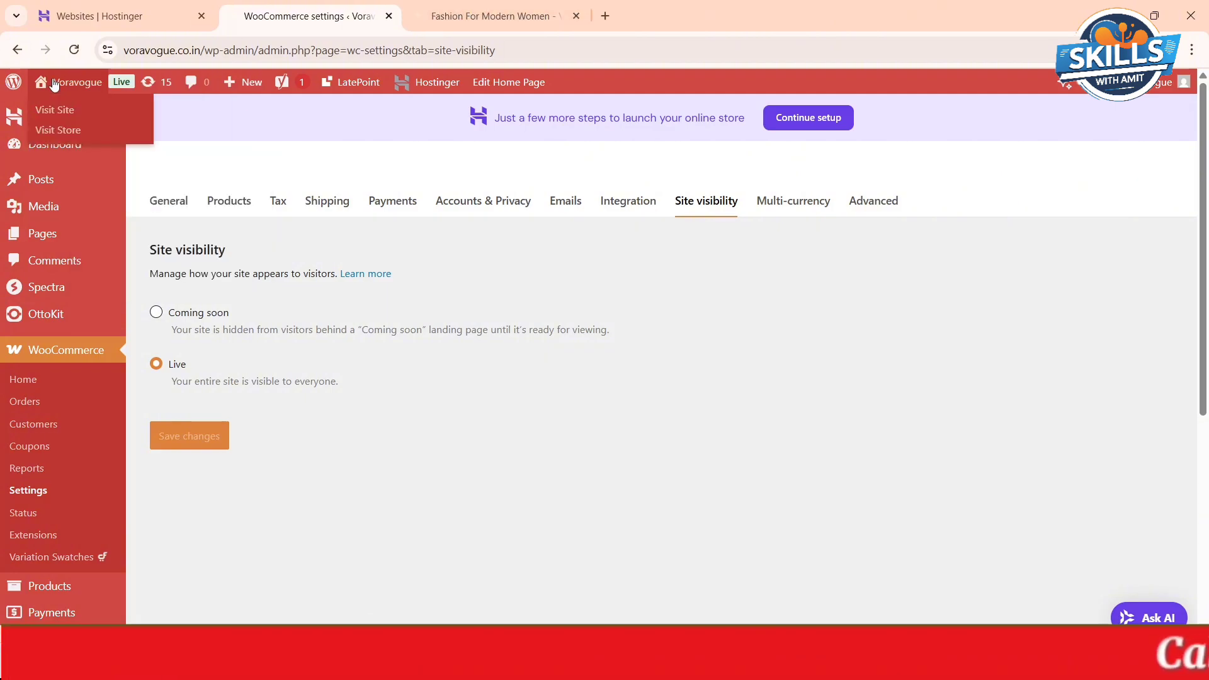
pyautogui.rightClick(53, 134)
pyautogui.click(90, 152)
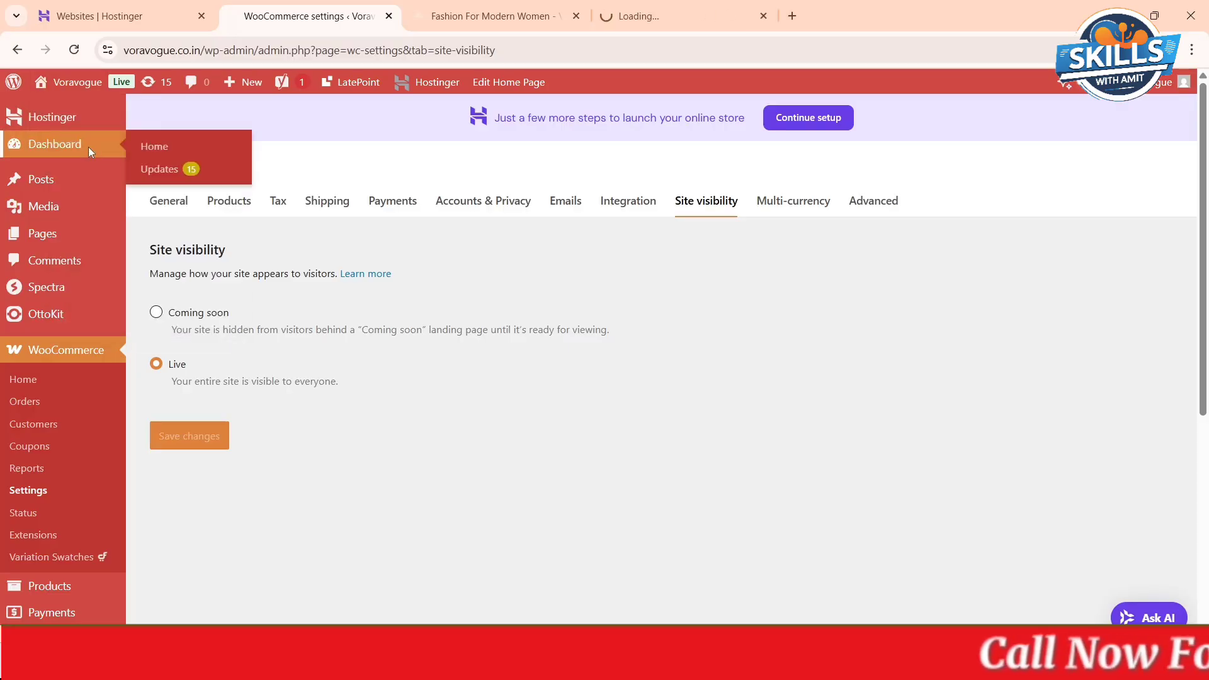
pyautogui.click(679, 7)
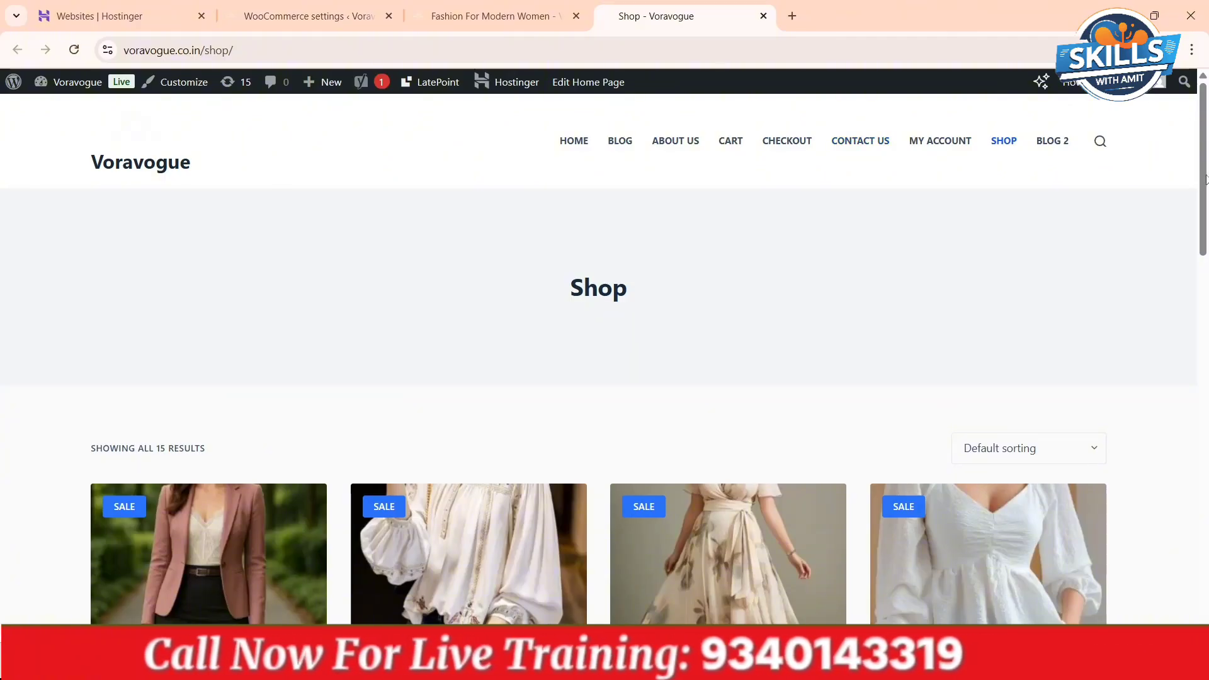
pyautogui.scroll(-3, 1206, 180)
pyautogui.scroll(3, 1206, 180)
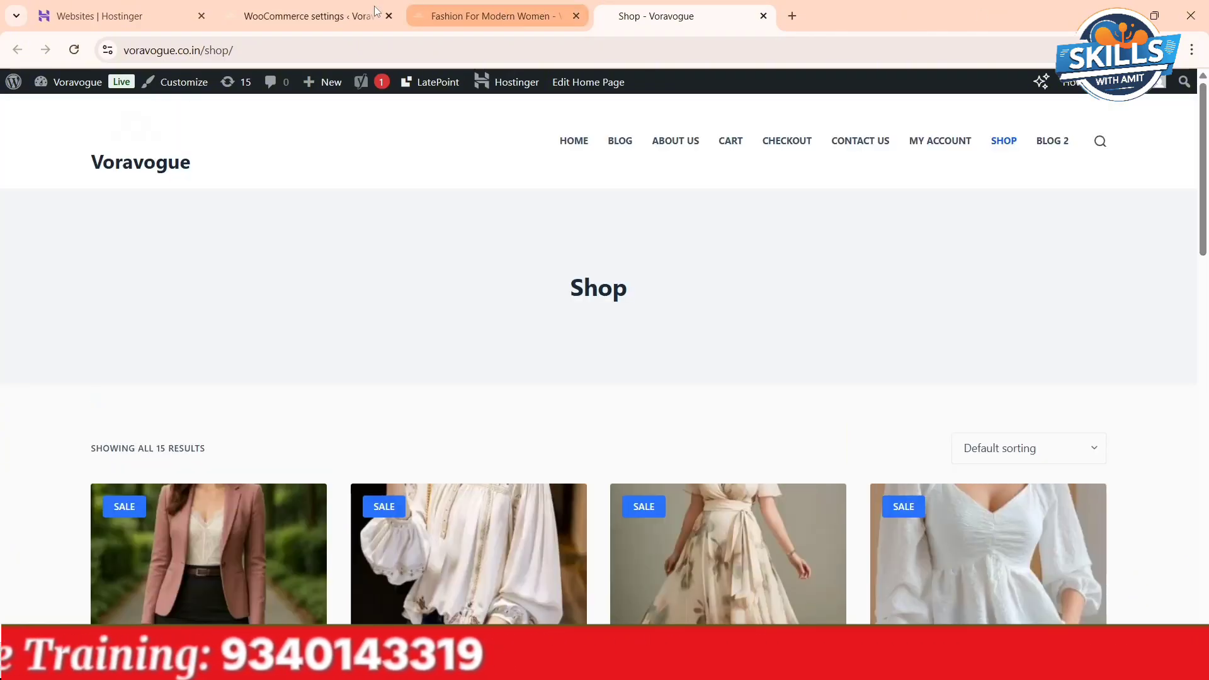
# - Return to the WooCommerce General settings and fill in the store address fields with the first saved address suggestion
pyautogui.click(309, 16)
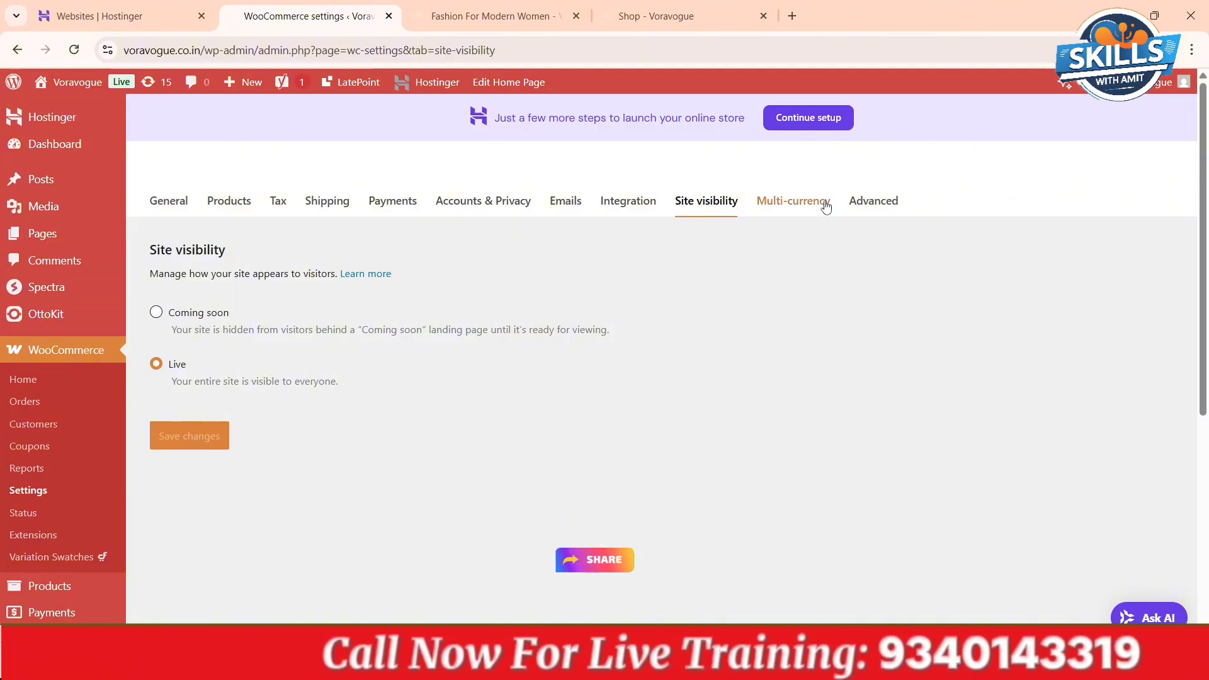
pyautogui.click(170, 203)
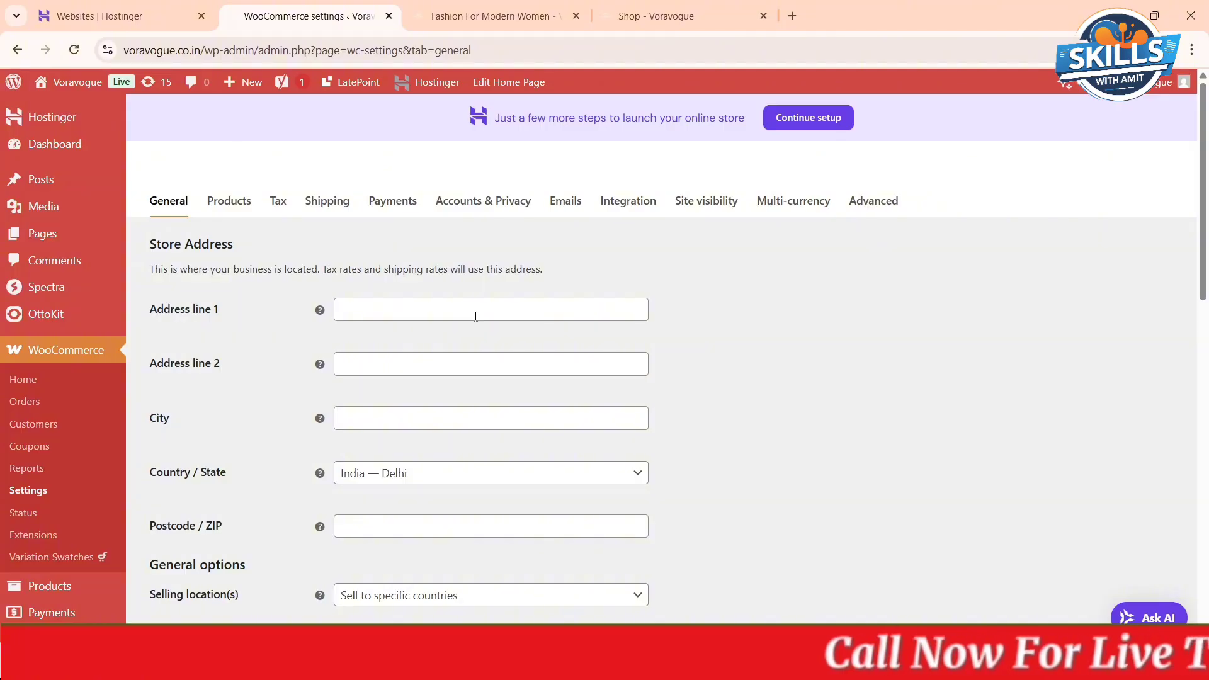
pyautogui.click(395, 311)
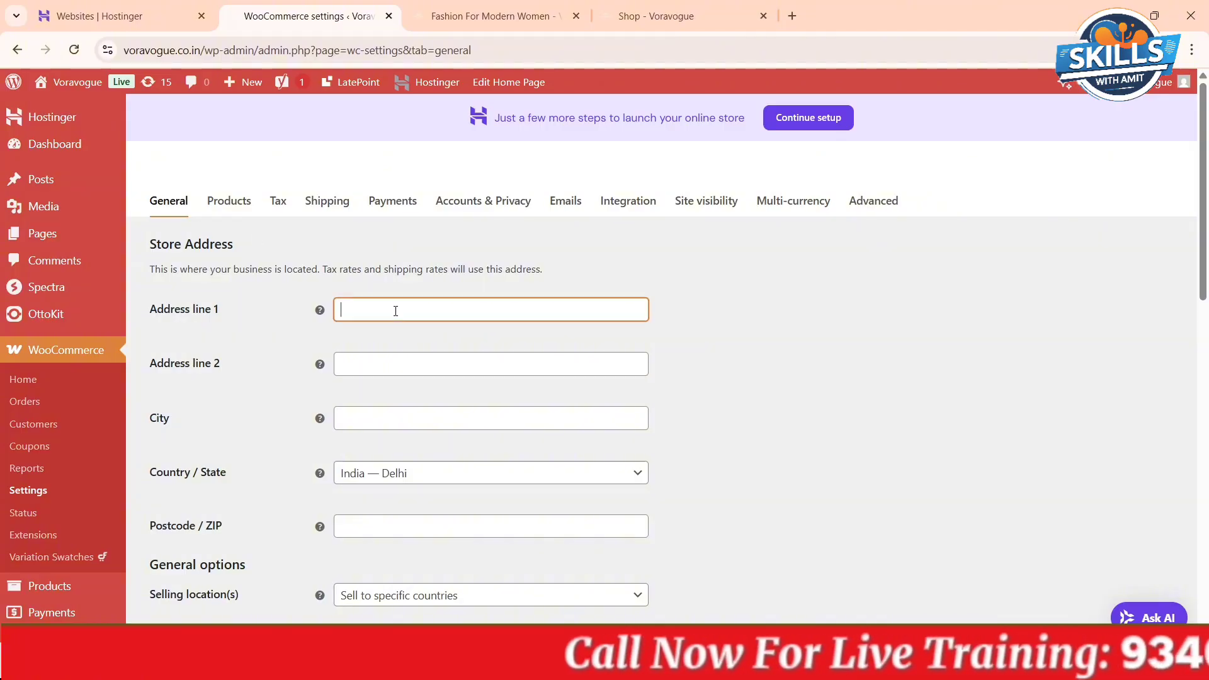
pyautogui.click(484, 351)
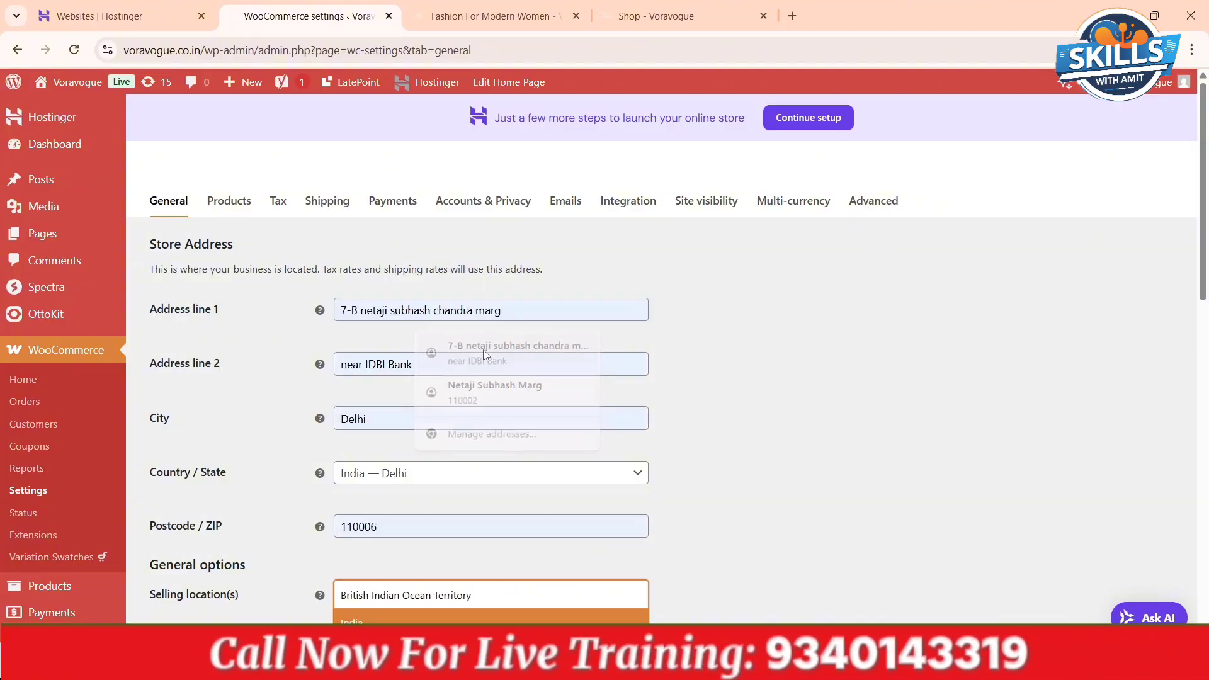
pyautogui.scroll(-6, 482, 349)
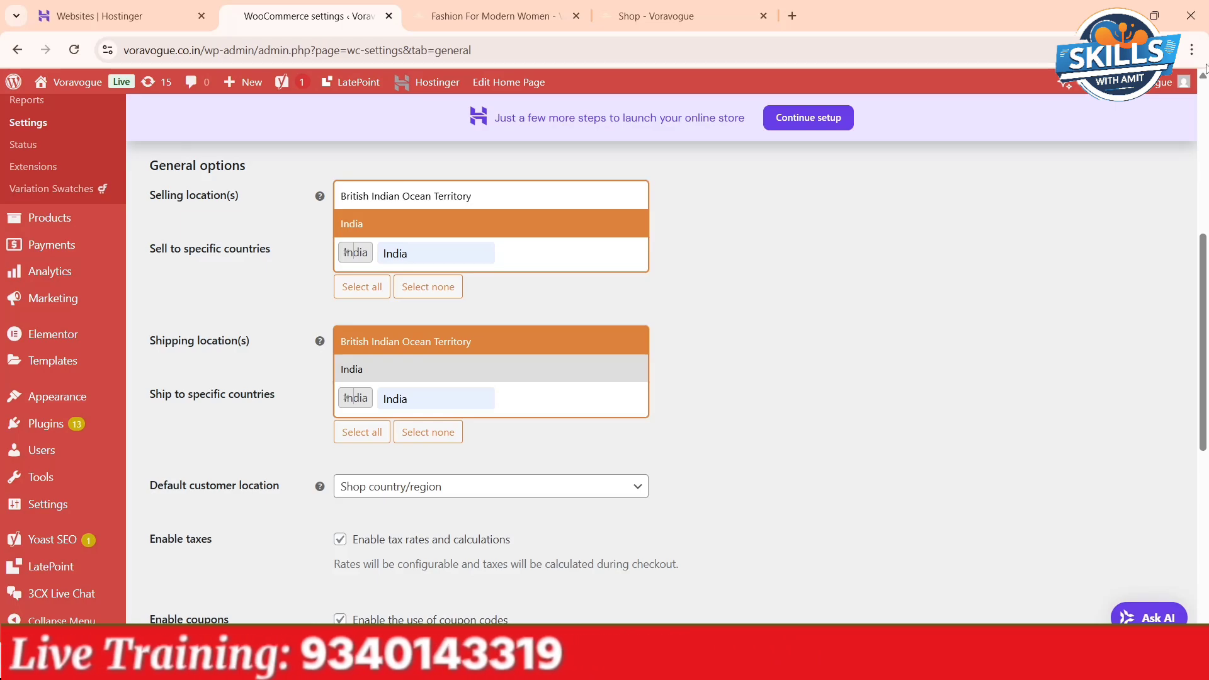
pyautogui.scroll(6, 1205, 70)
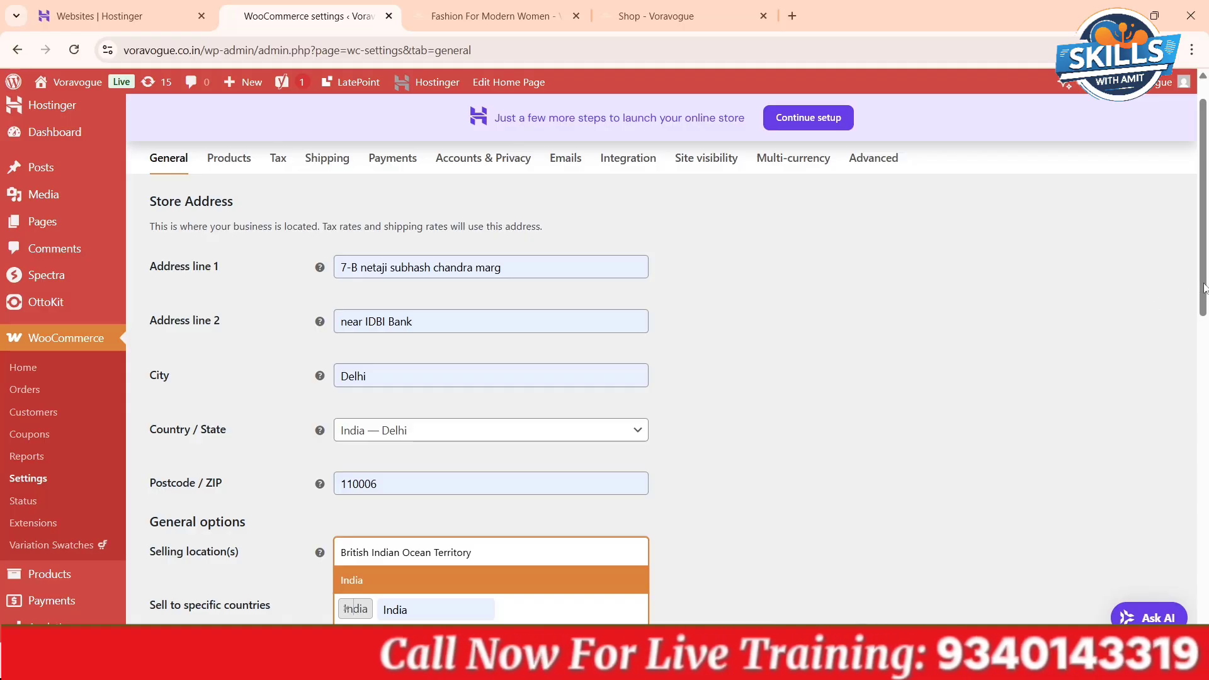
# - Remove India from the specific countries the store sells to and search the country list for India
pyautogui.moveTo(1204, 288); pyautogui.dragTo(1206, 403)
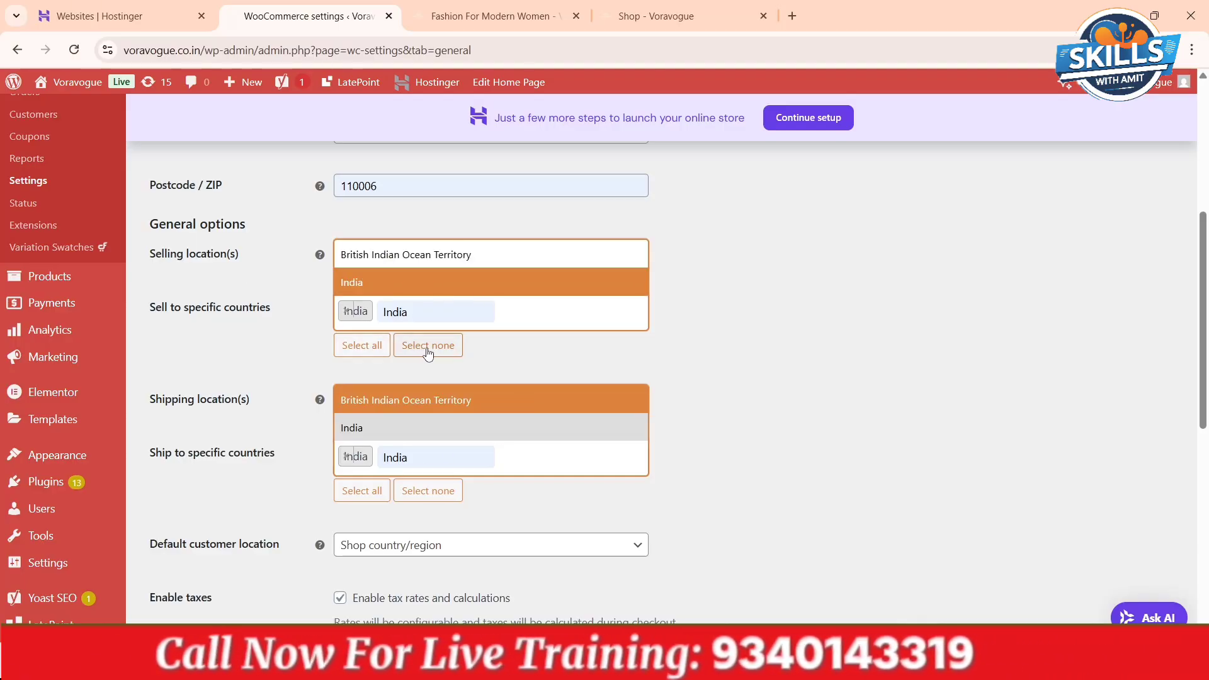
pyautogui.click(347, 311)
pyautogui.click(731, 193)
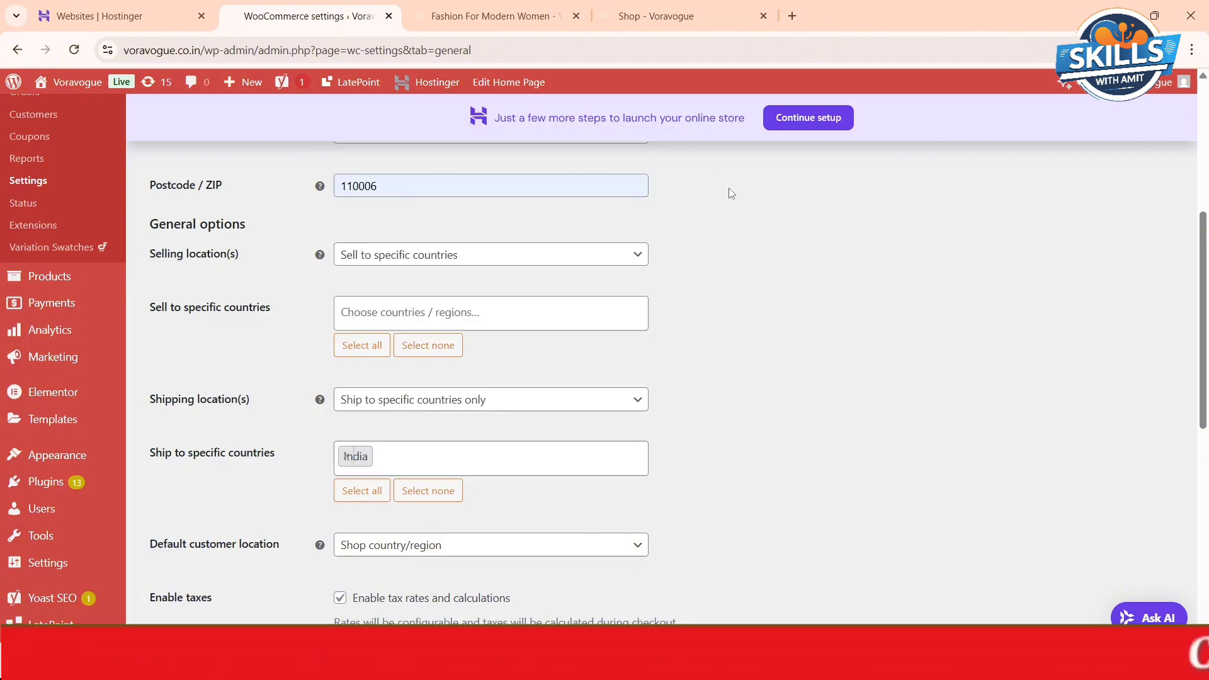
pyautogui.click(441, 312)
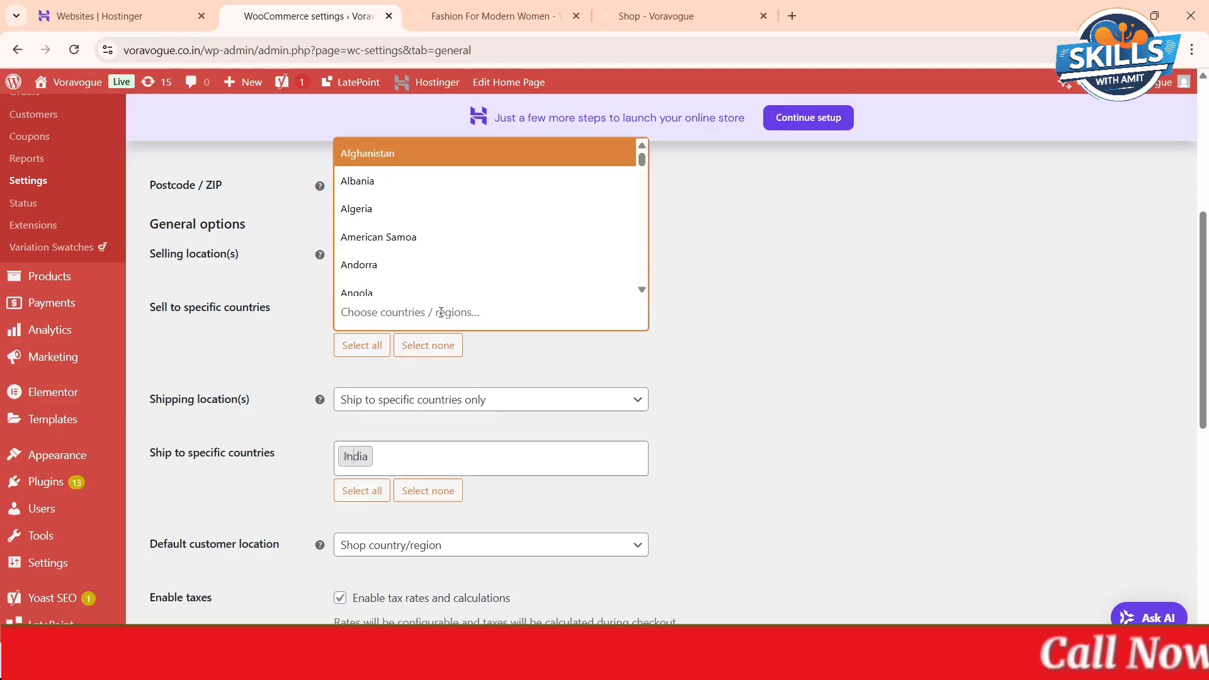
pyautogui.write('india')
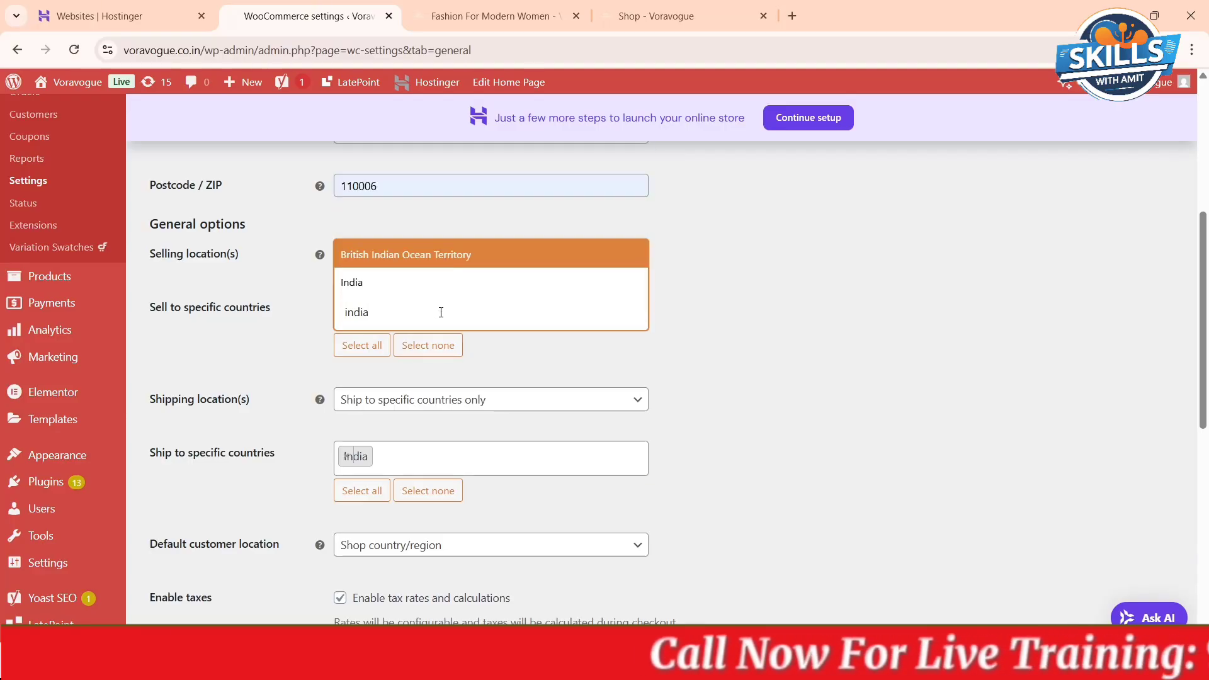
pyautogui.click(813, 270)
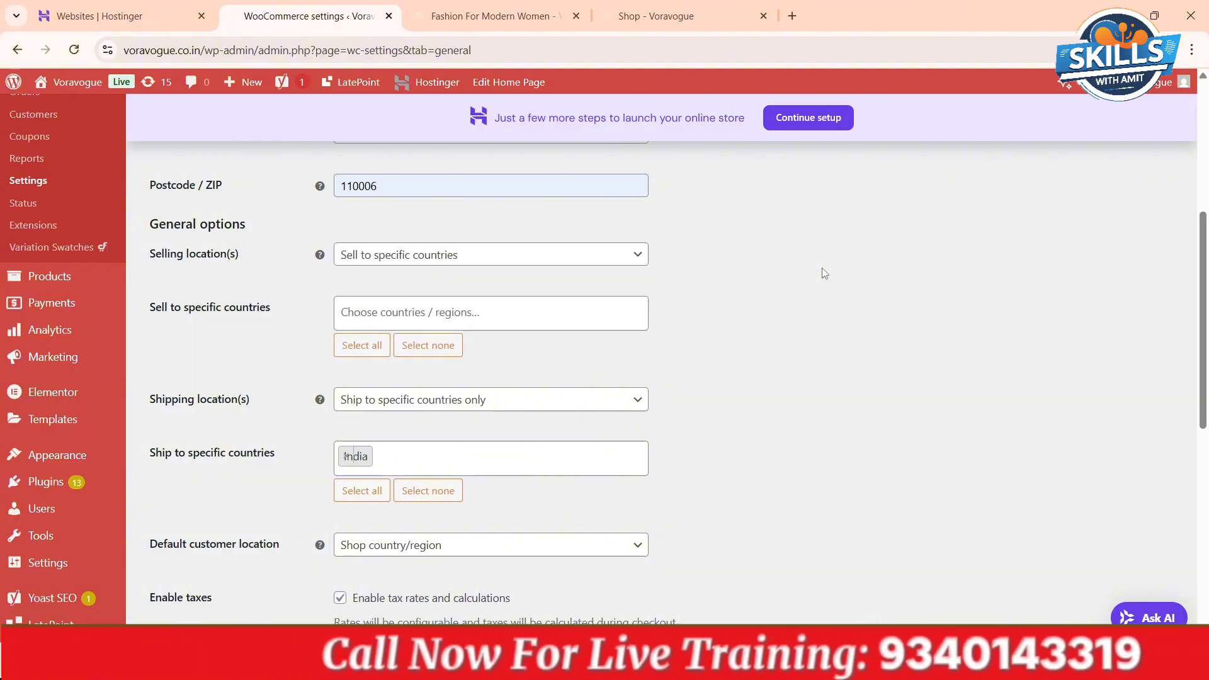
# - Set the selling locations to Sell to specific countries and add India as a selling country
pyautogui.click(609, 257)
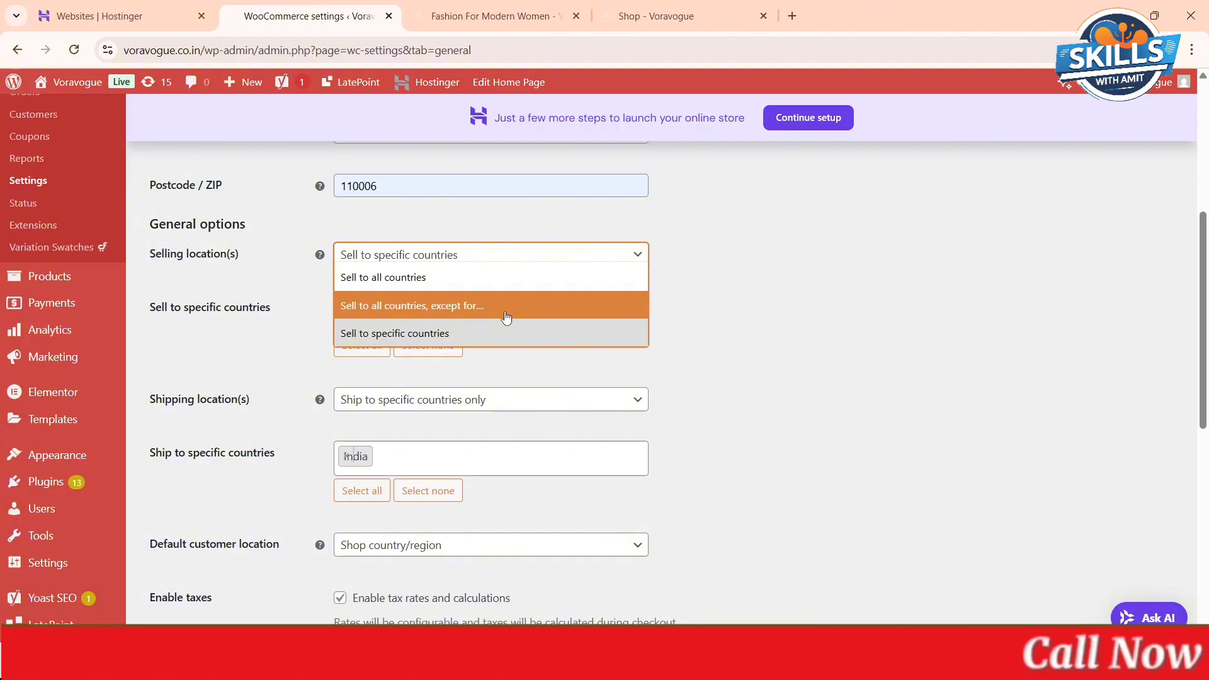
pyautogui.click(484, 342)
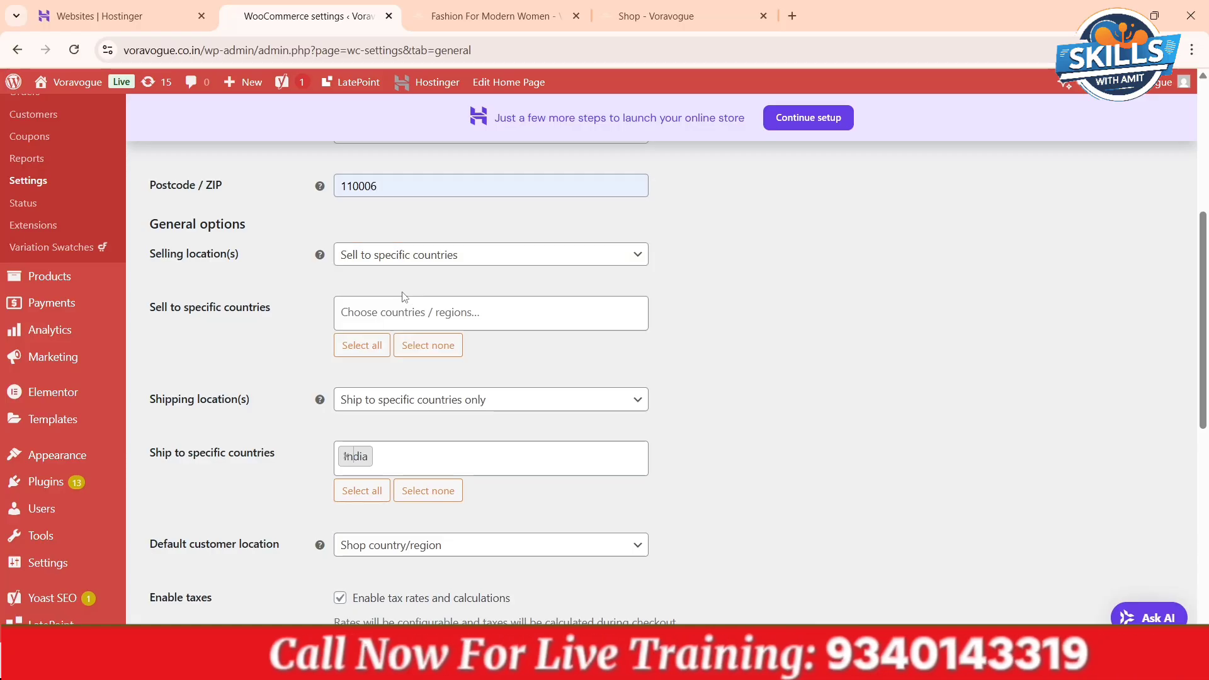
pyautogui.click(400, 308)
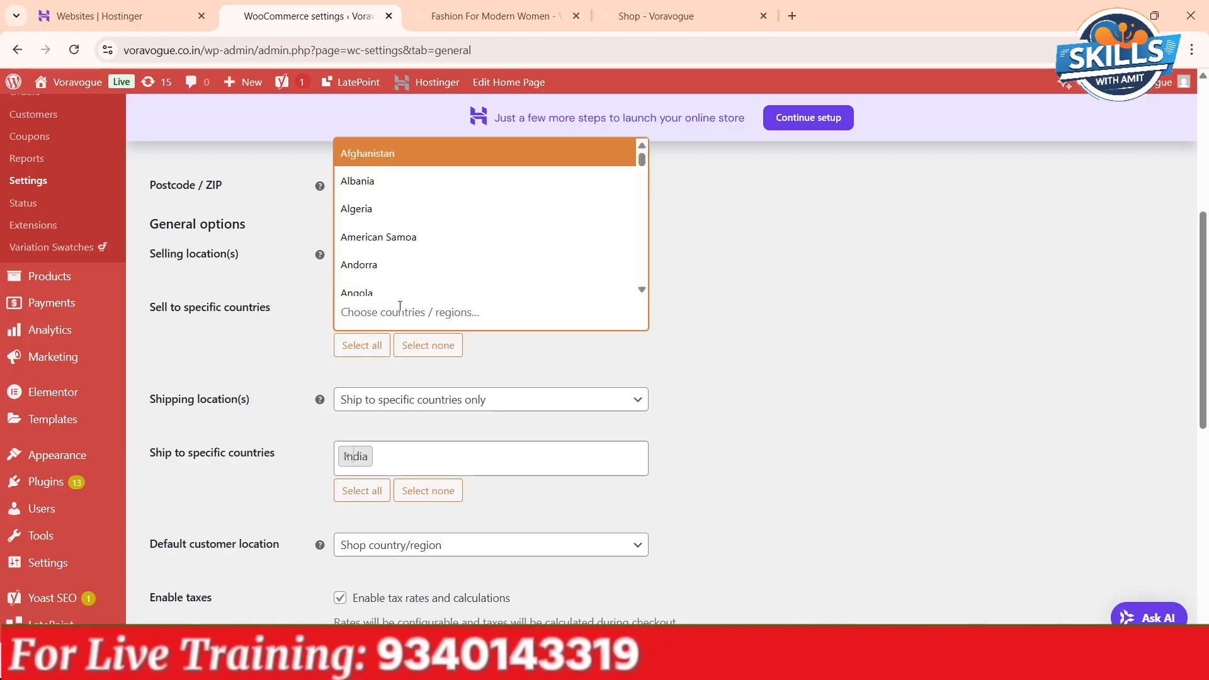
pyautogui.write('india')
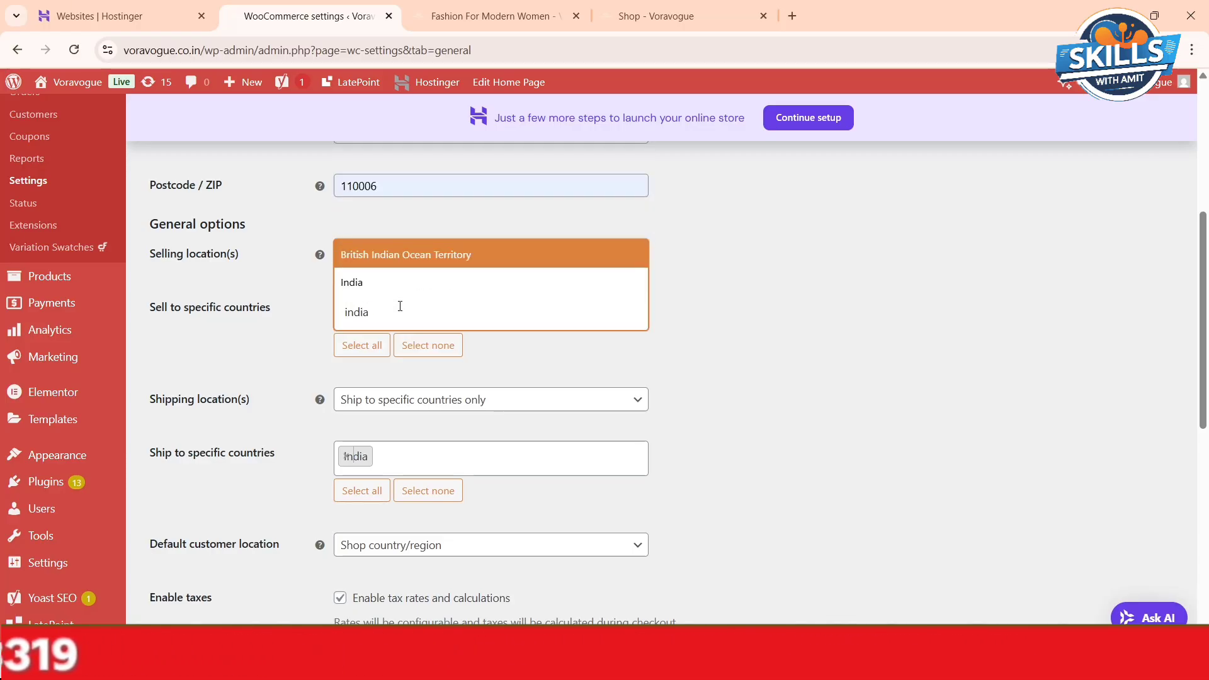
pyautogui.click(402, 284)
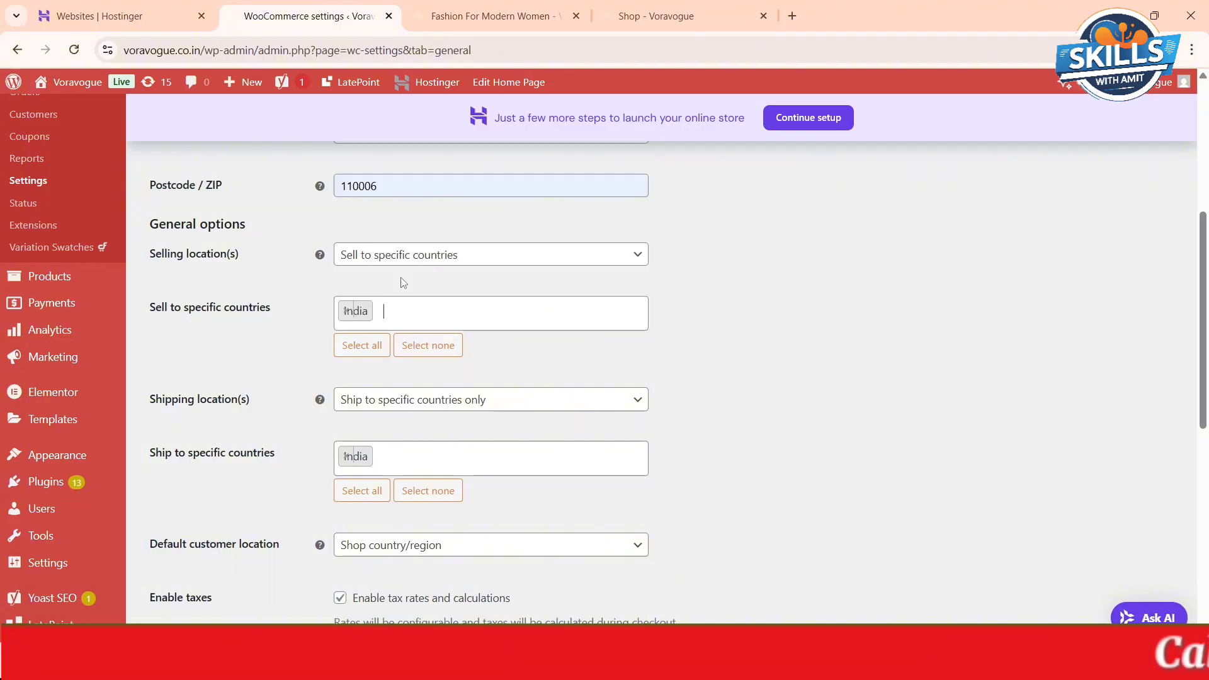
# - Add China to the specific countries the store sells to
pyautogui.click(402, 315)
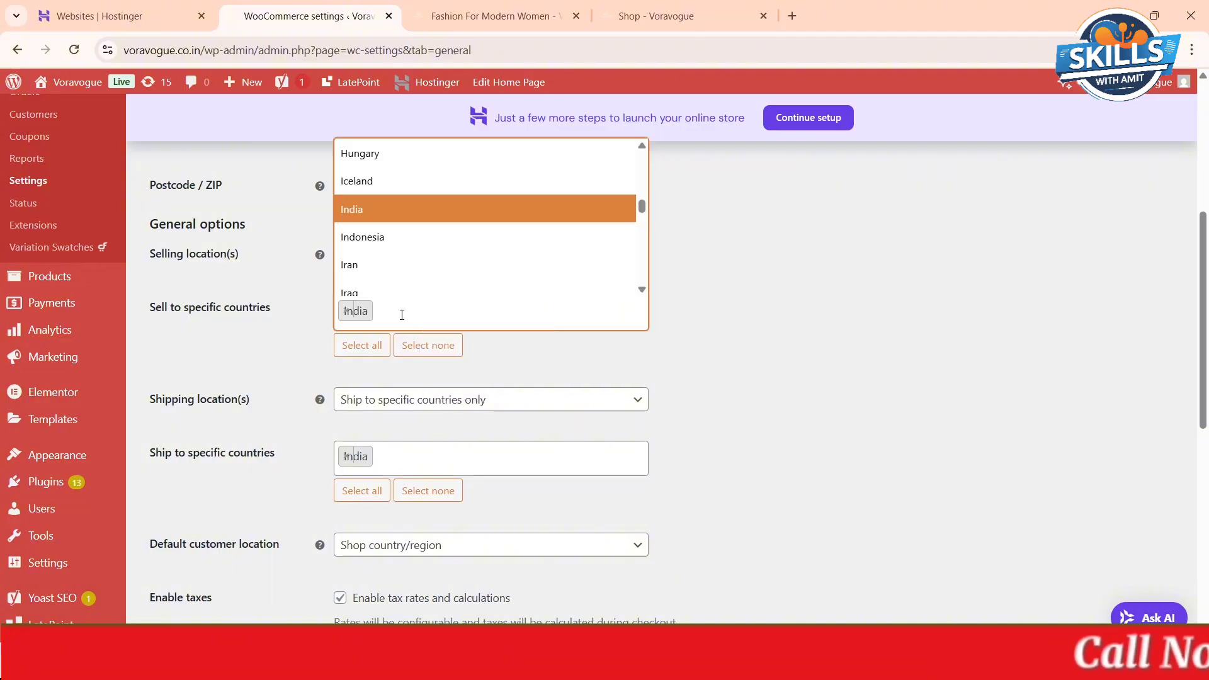
pyautogui.write('china')
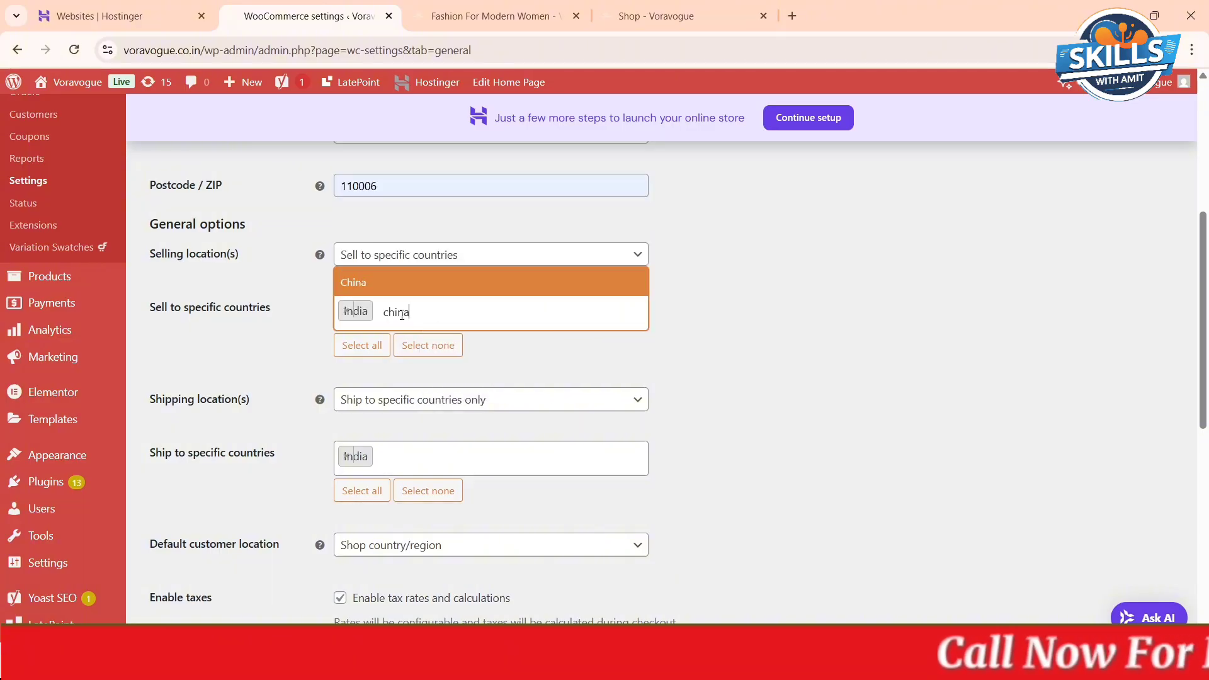
pyautogui.click(440, 309)
pyautogui.click(408, 312)
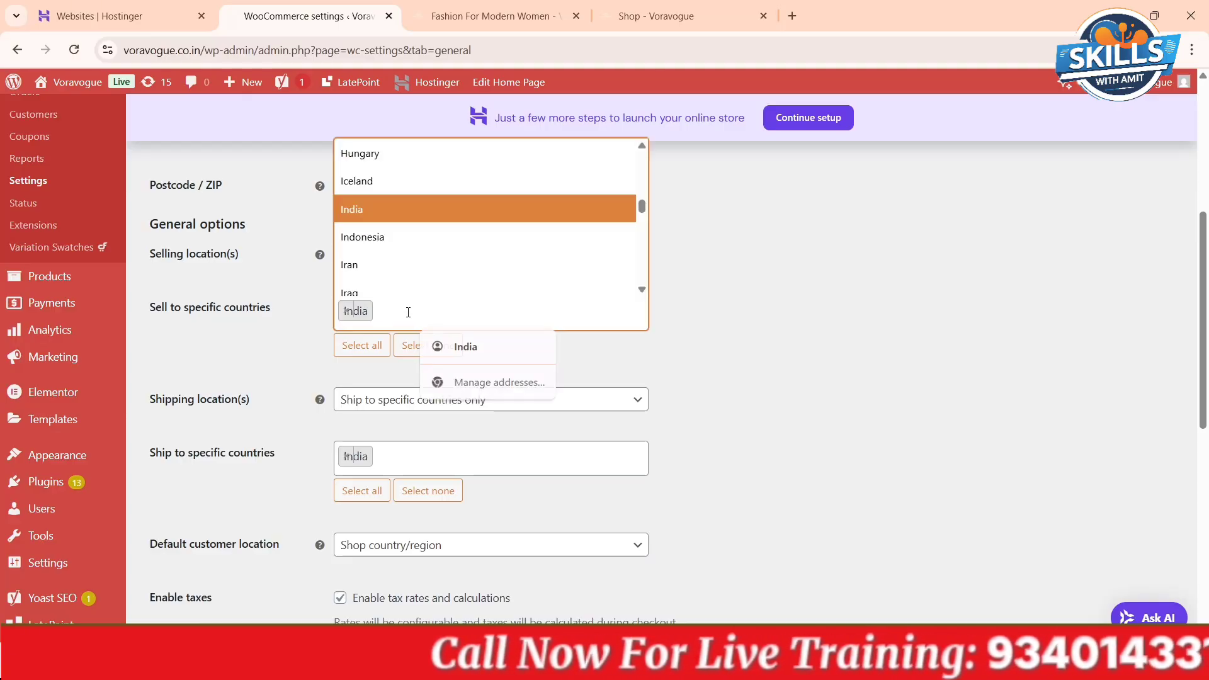
pyautogui.write('chub')
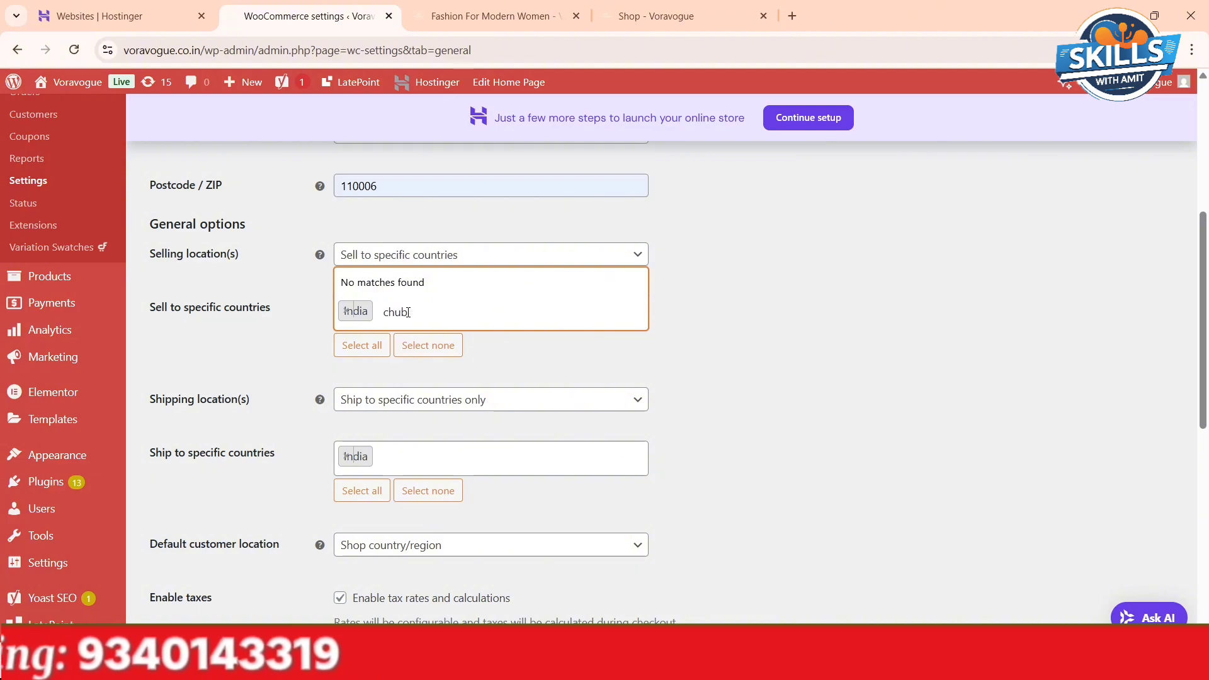
pyautogui.press('BackSpace')
pyautogui.press('BackSpace')
pyautogui.write('ina')
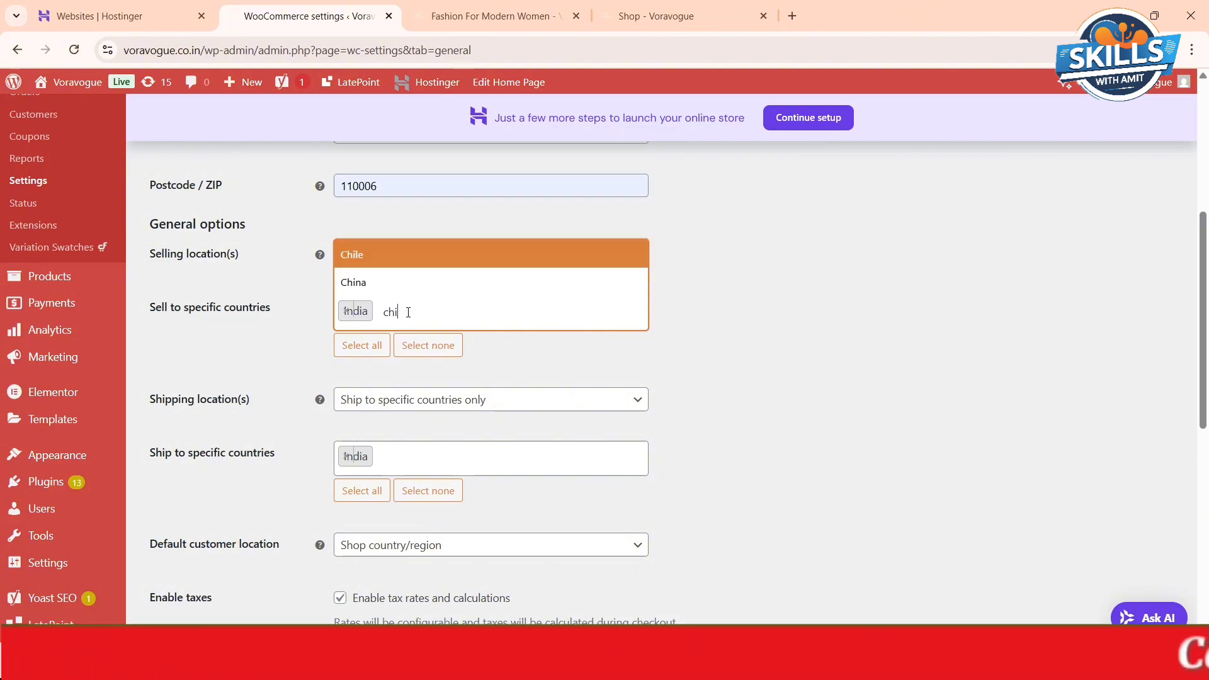
pyautogui.click(390, 277)
# - Add Nepal to the specific countries the store sells to
pyautogui.click(445, 313)
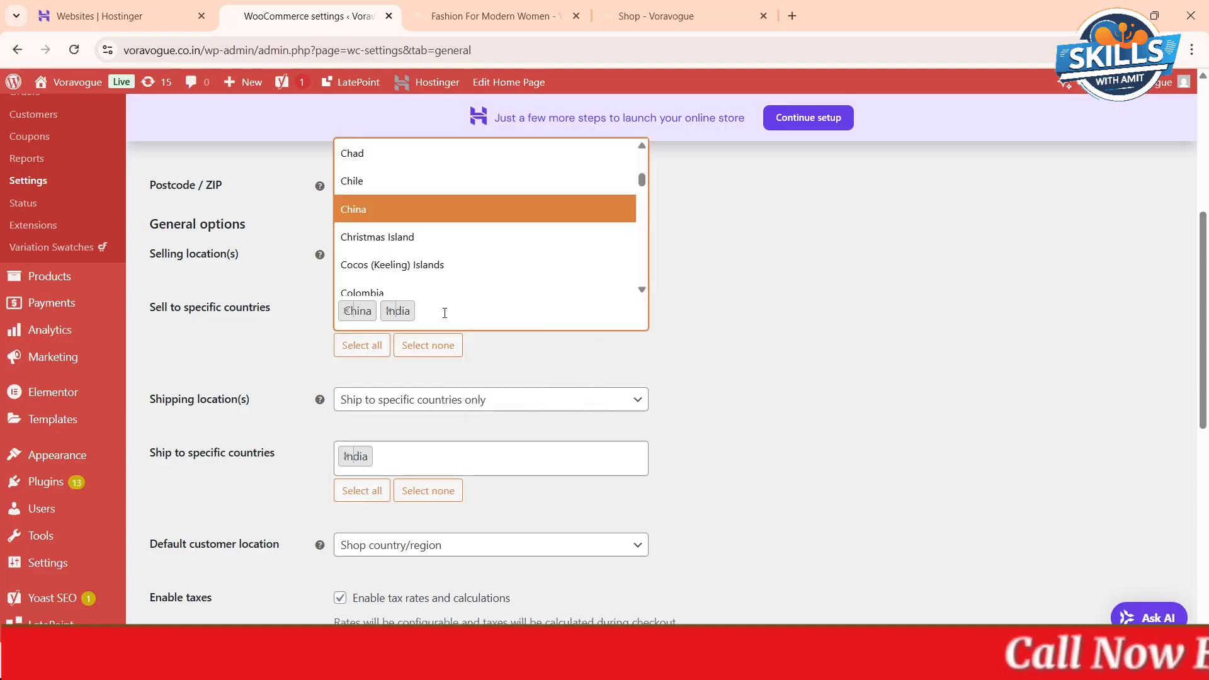
pyautogui.write('nepal')
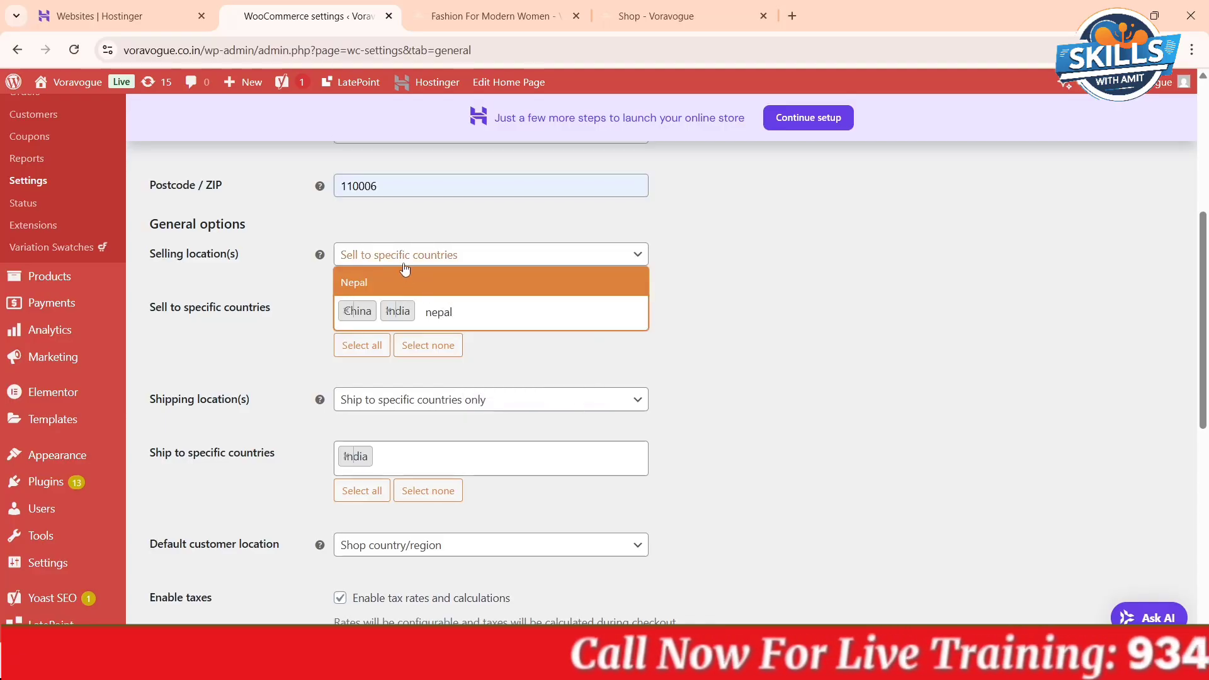
pyautogui.click(406, 281)
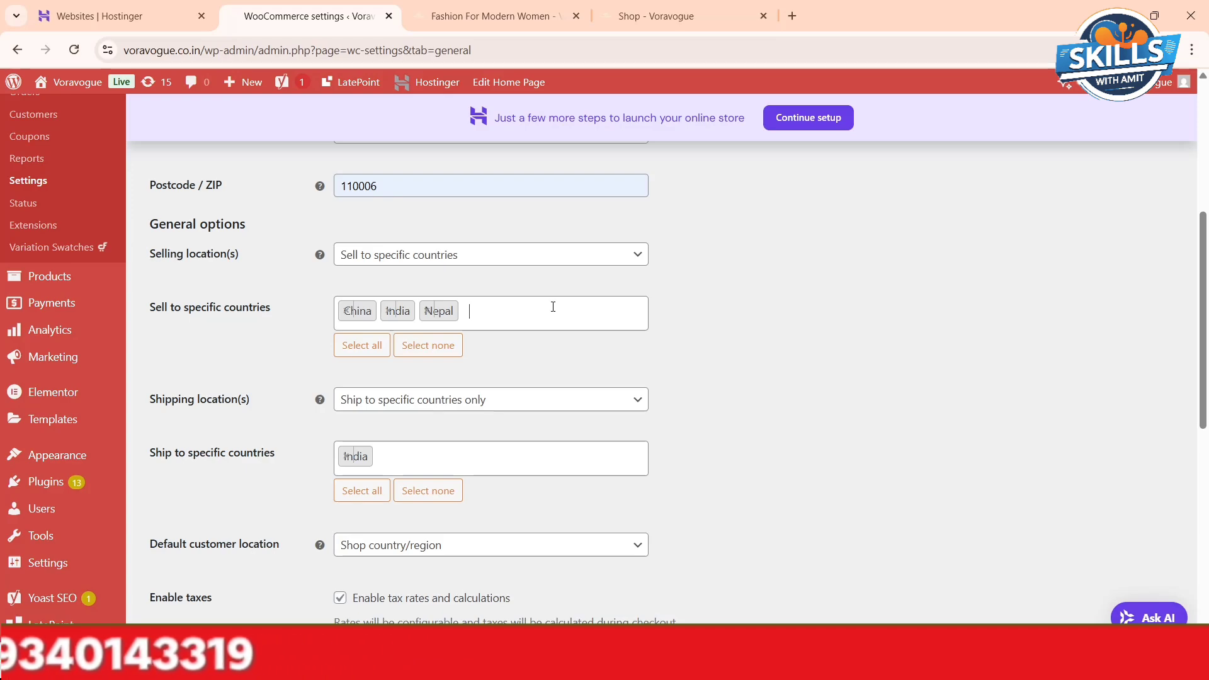
# - Remove China and Nepal from the selling countries and set the shipping locations to Ship to specific countries only
pyautogui.click(346, 313)
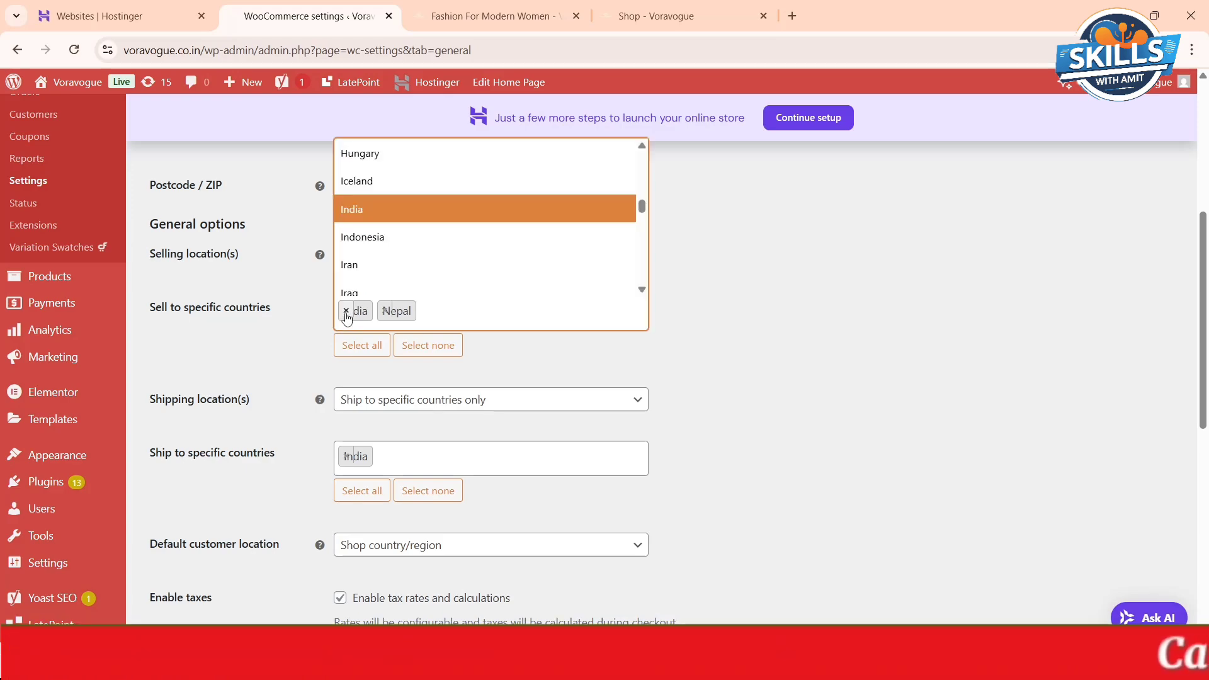
pyautogui.click(385, 311)
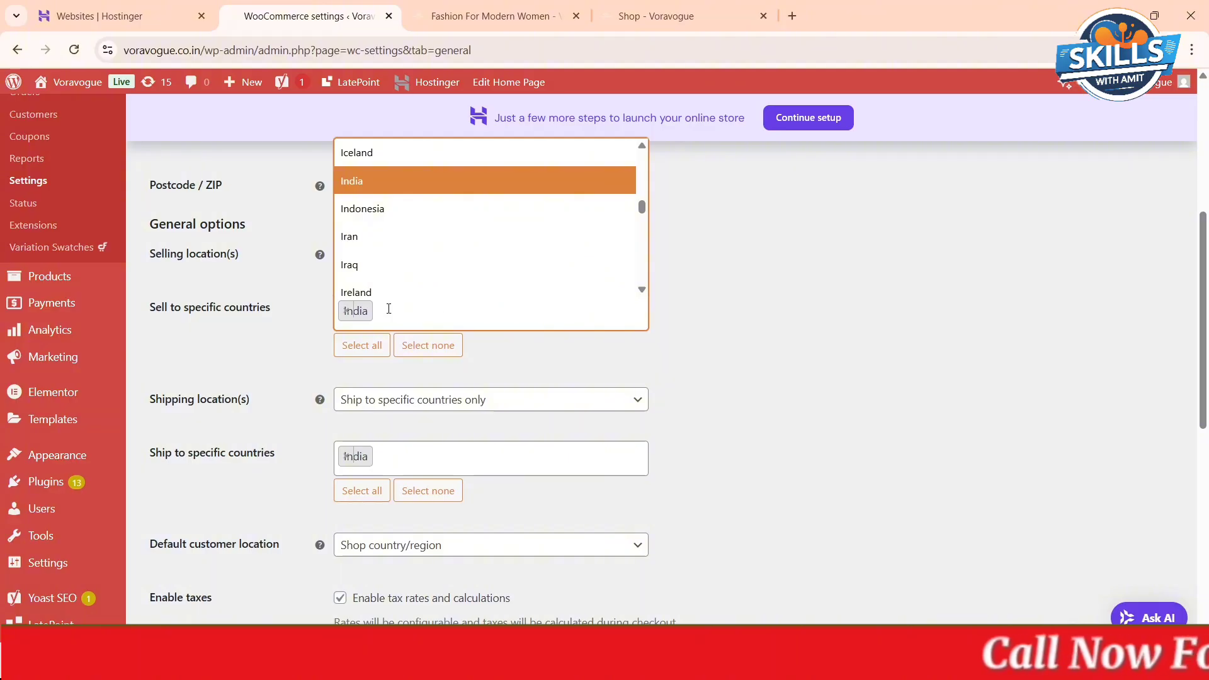
pyautogui.click(706, 353)
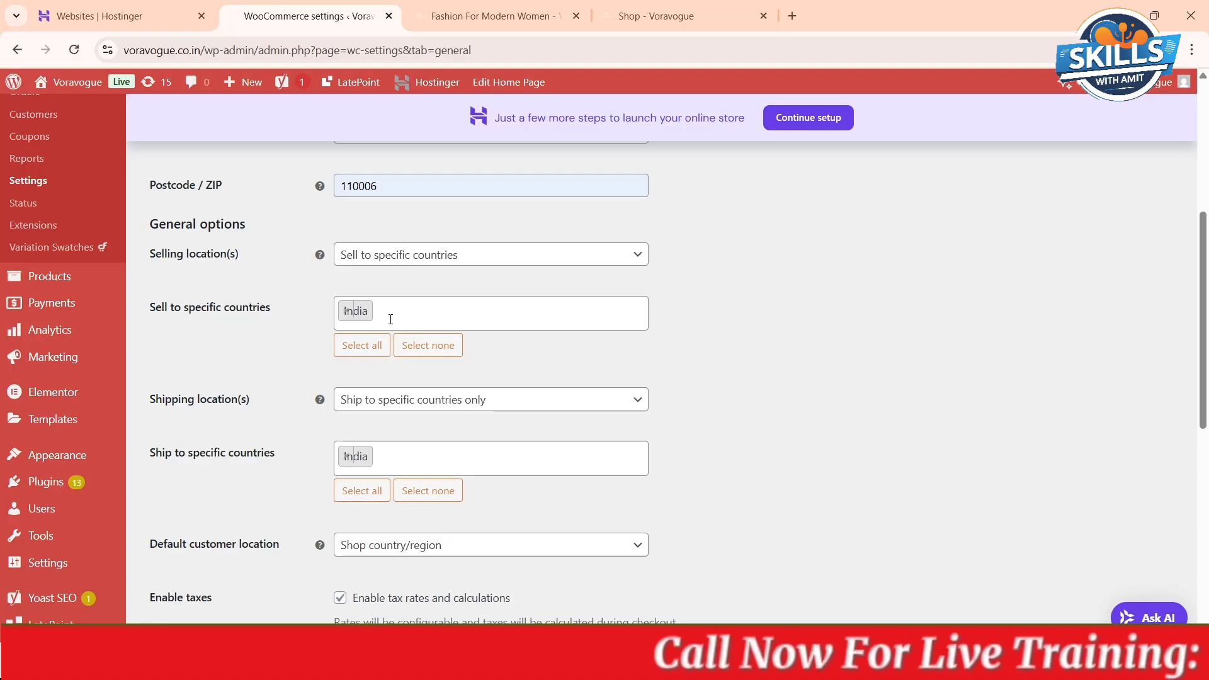
pyautogui.click(435, 403)
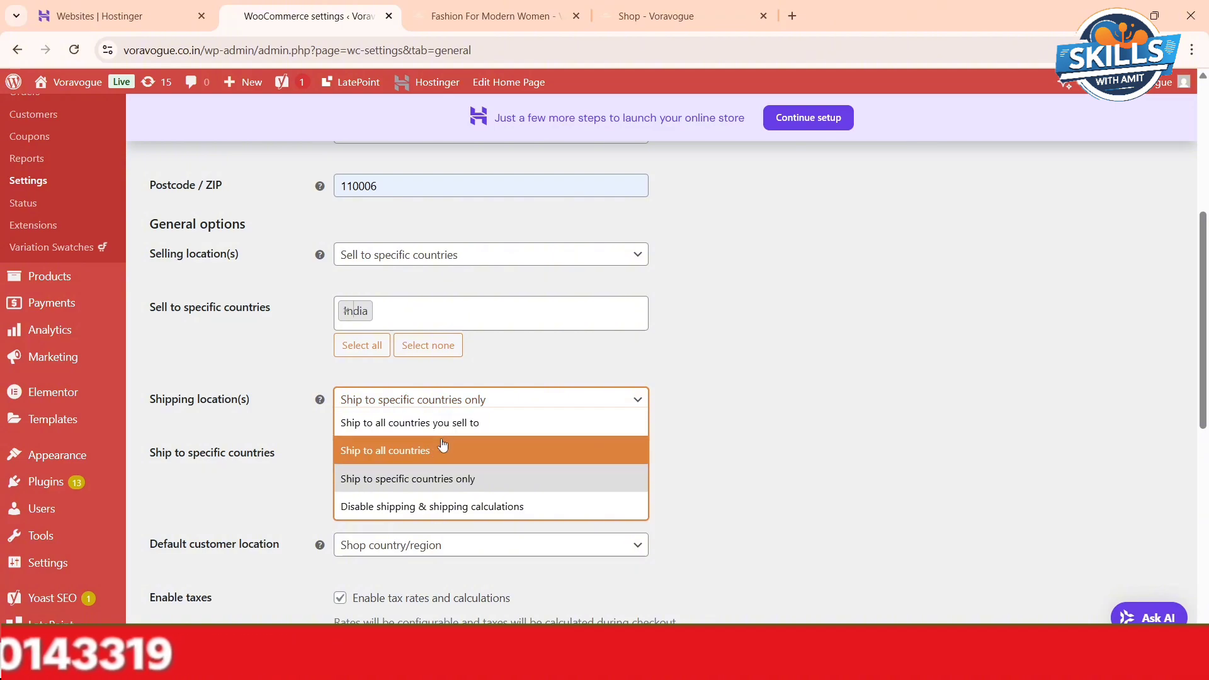
pyautogui.click(442, 482)
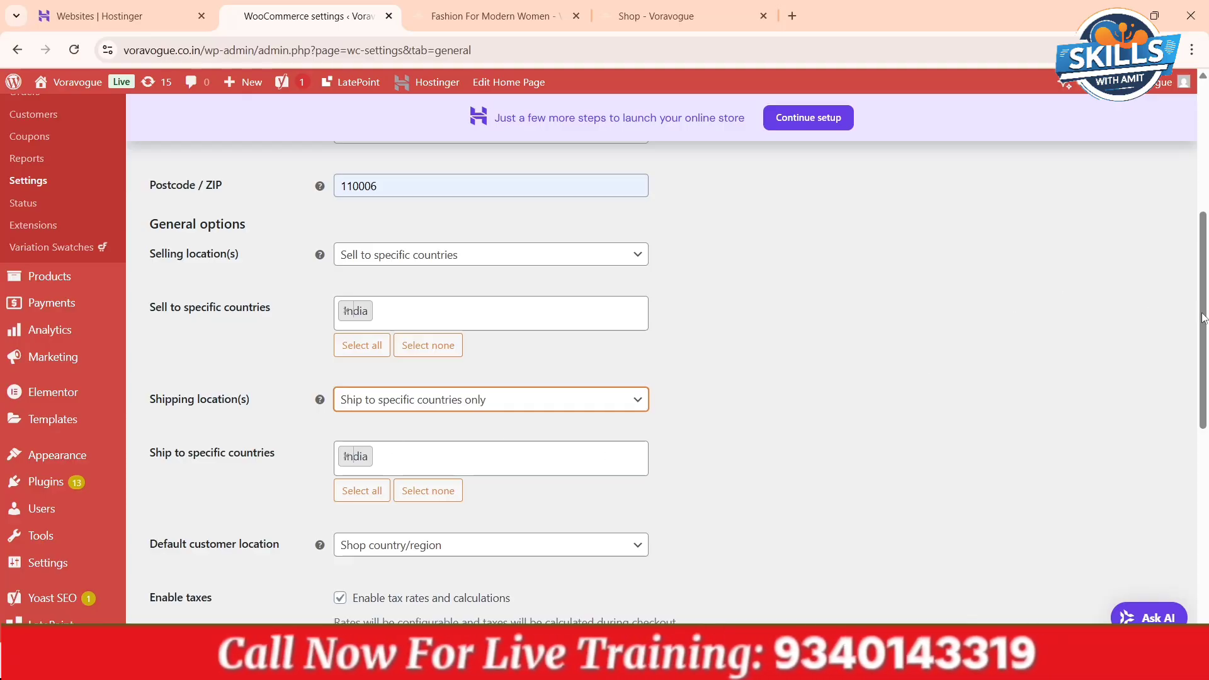
# - Review the tax, coupon and currency options, and check the currency of the product prices on the Voravogue shop page
pyautogui.moveTo(1203, 318); pyautogui.dragTo(1206, 454)
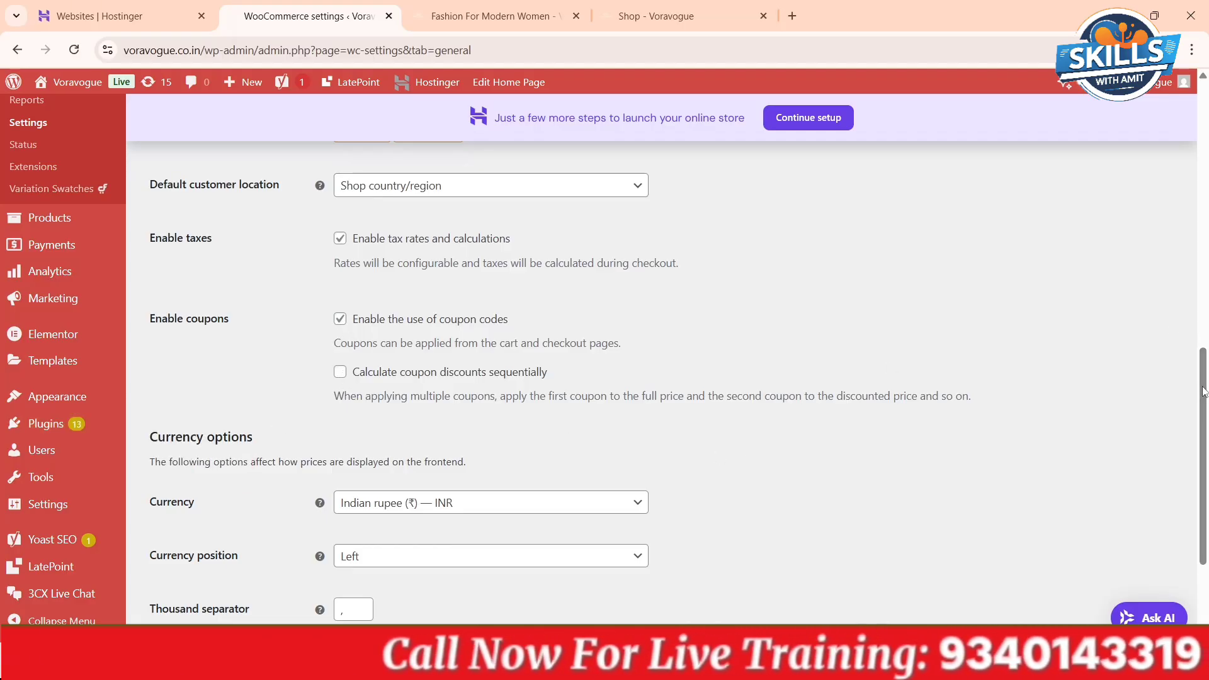
pyautogui.moveTo(1202, 391); pyautogui.dragTo(1204, 458)
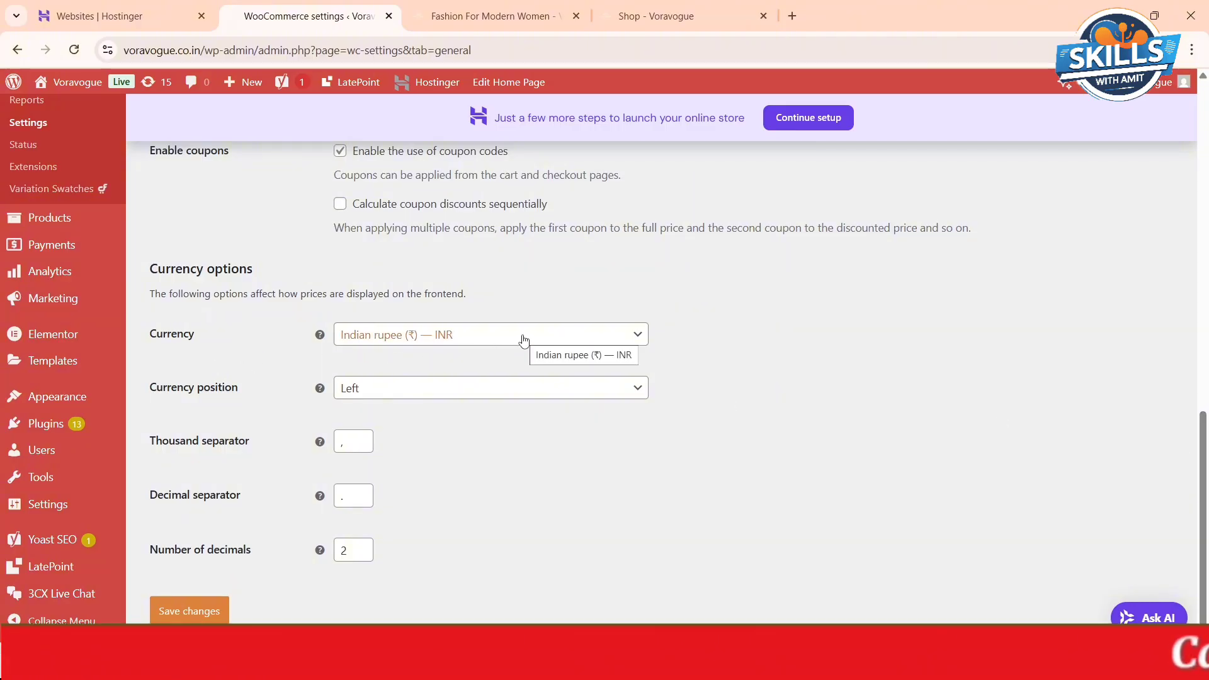
pyautogui.moveTo(86, 84)
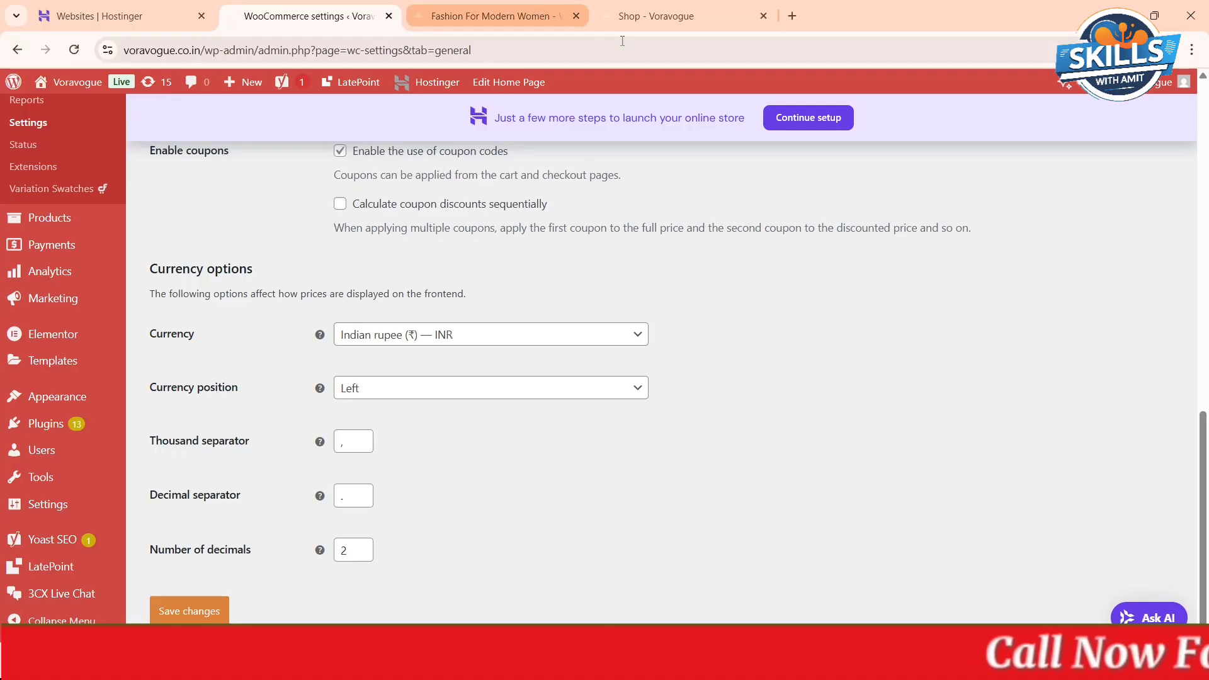
pyautogui.click(657, 13)
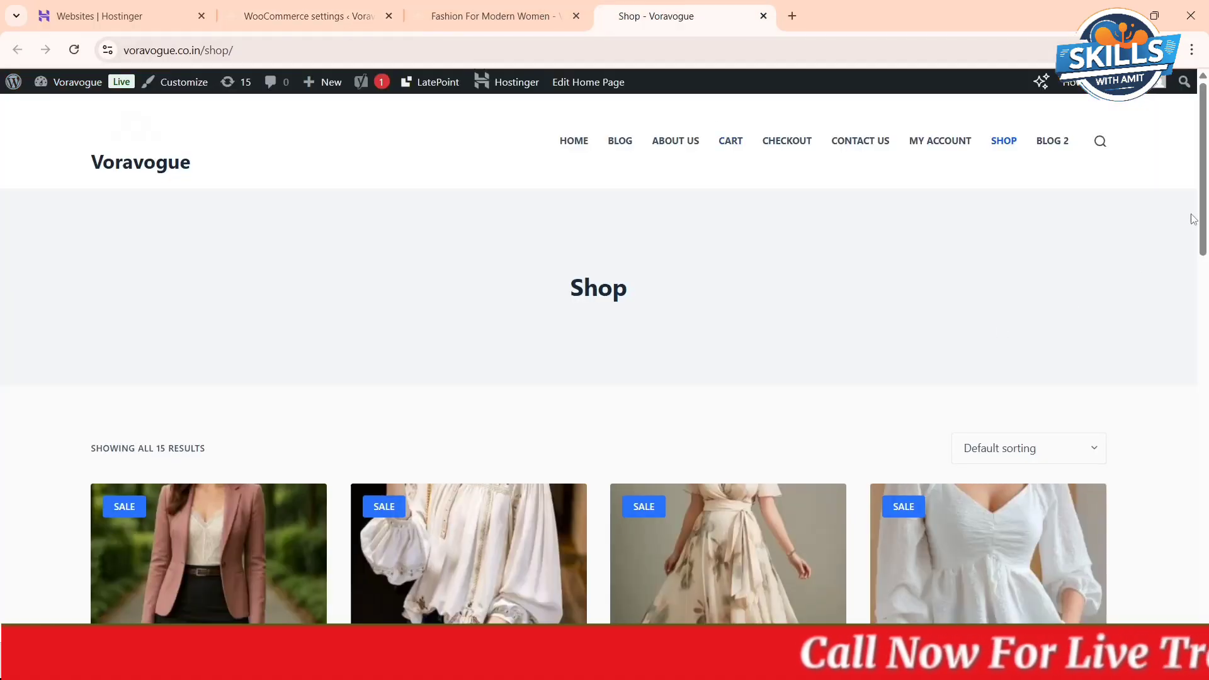
pyautogui.moveTo(1204, 212); pyautogui.dragTo(1207, 309)
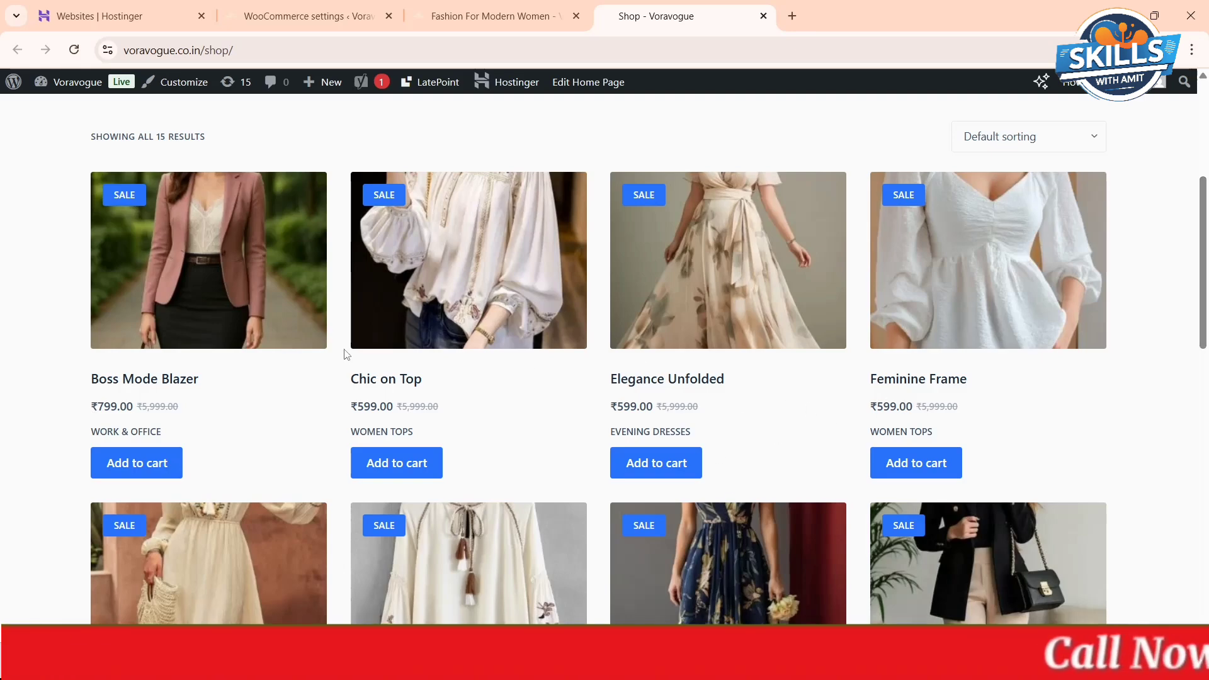
pyautogui.scroll(5, 521, 262)
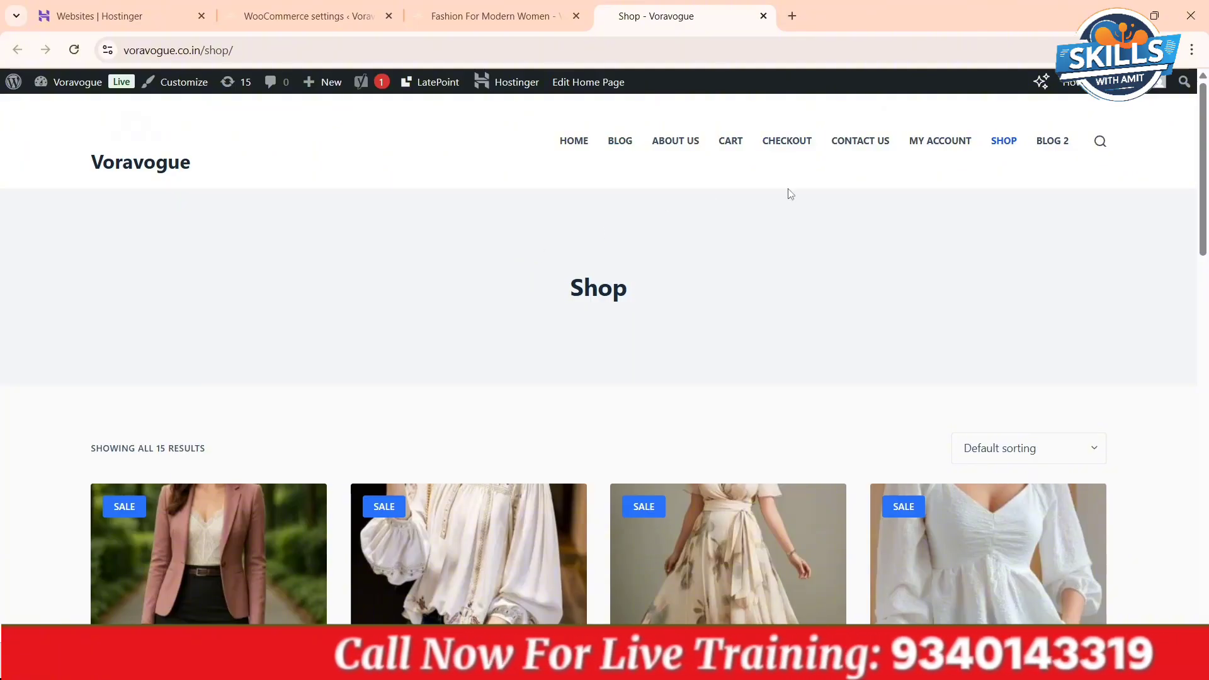
pyautogui.moveTo(17, 87)
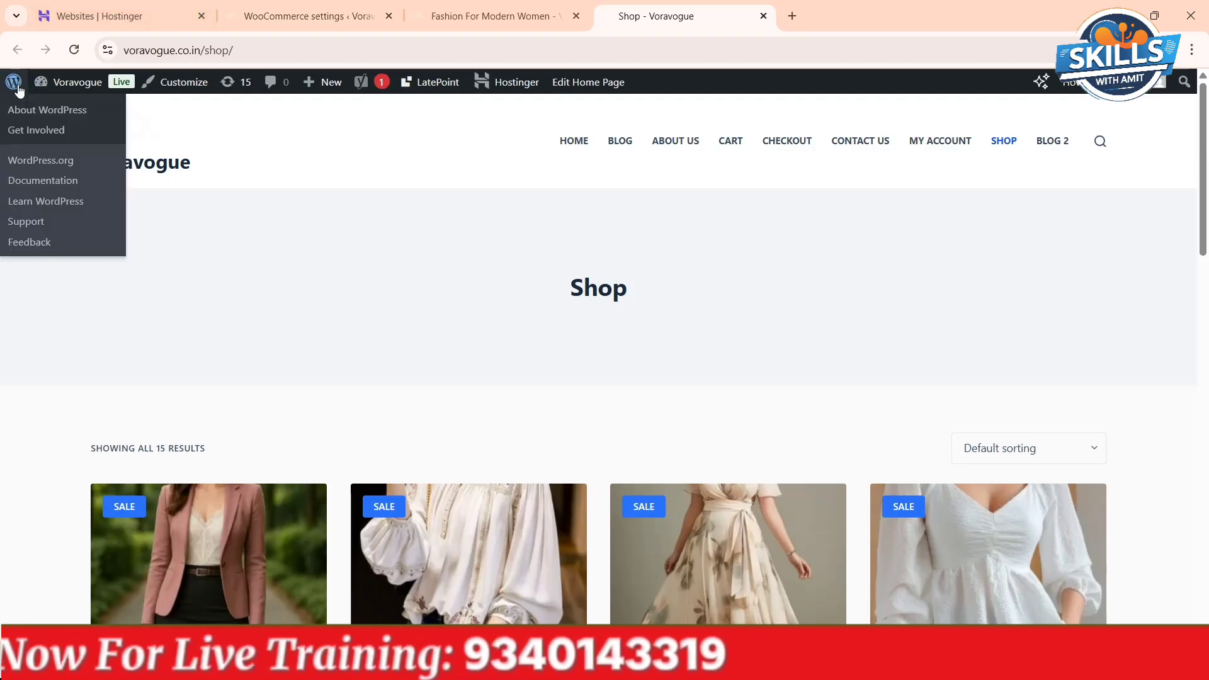
# - Set the store currency to United States (US) dollar ($) — USD in the WooCommerce general settings and save the changes
pyautogui.click(309, 15)
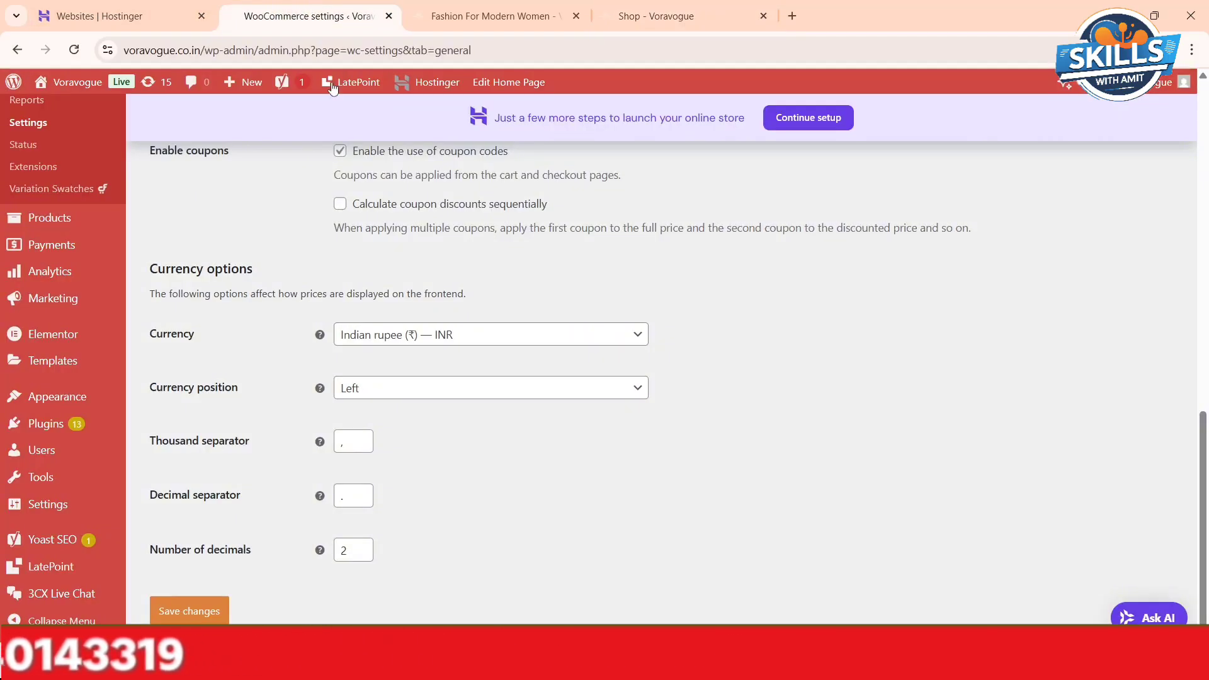
pyautogui.click(530, 339)
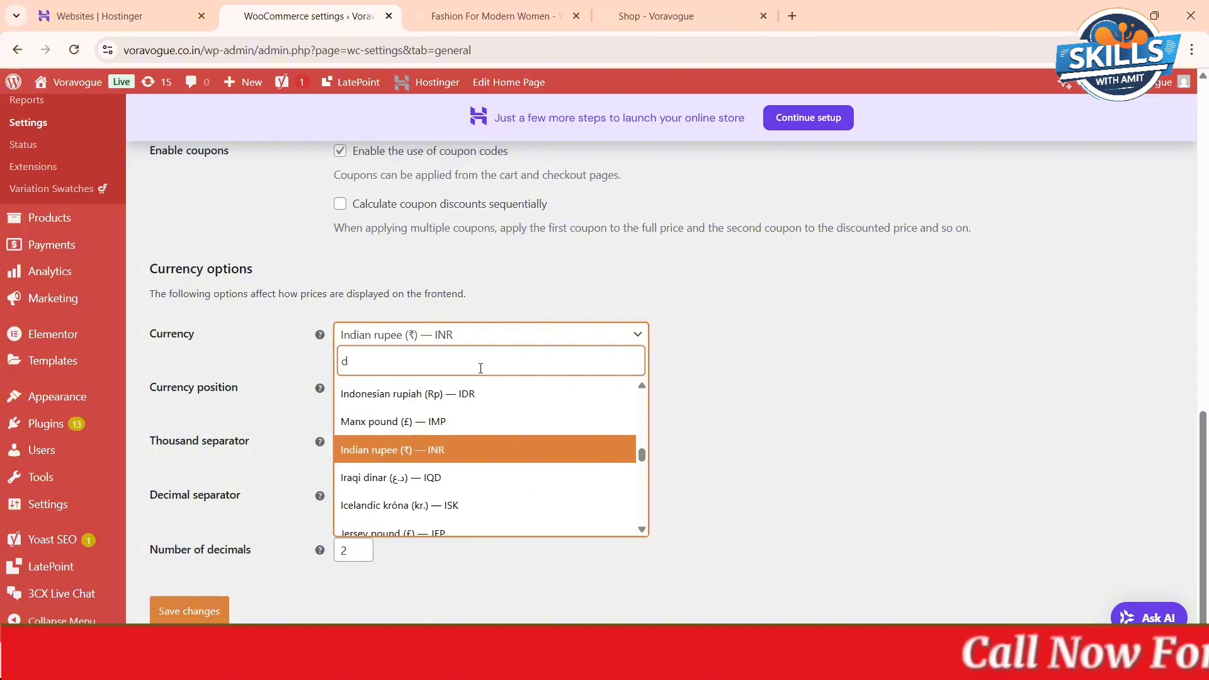
pyautogui.write('dolla')
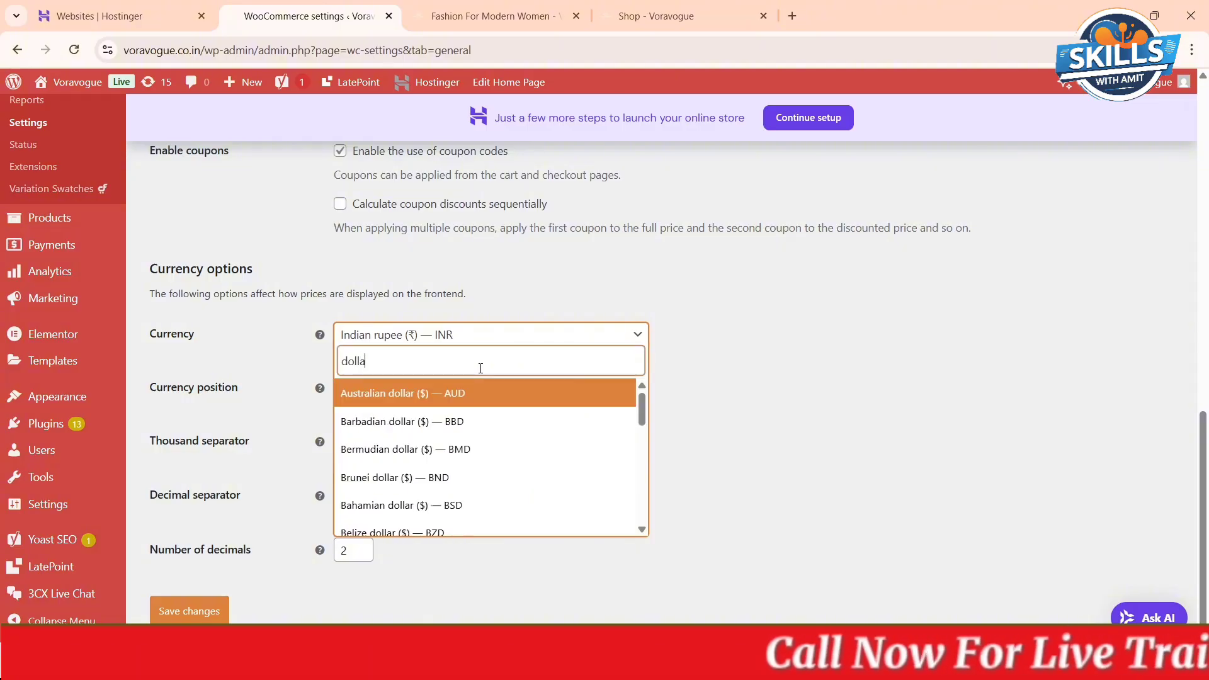
pyautogui.write('r')
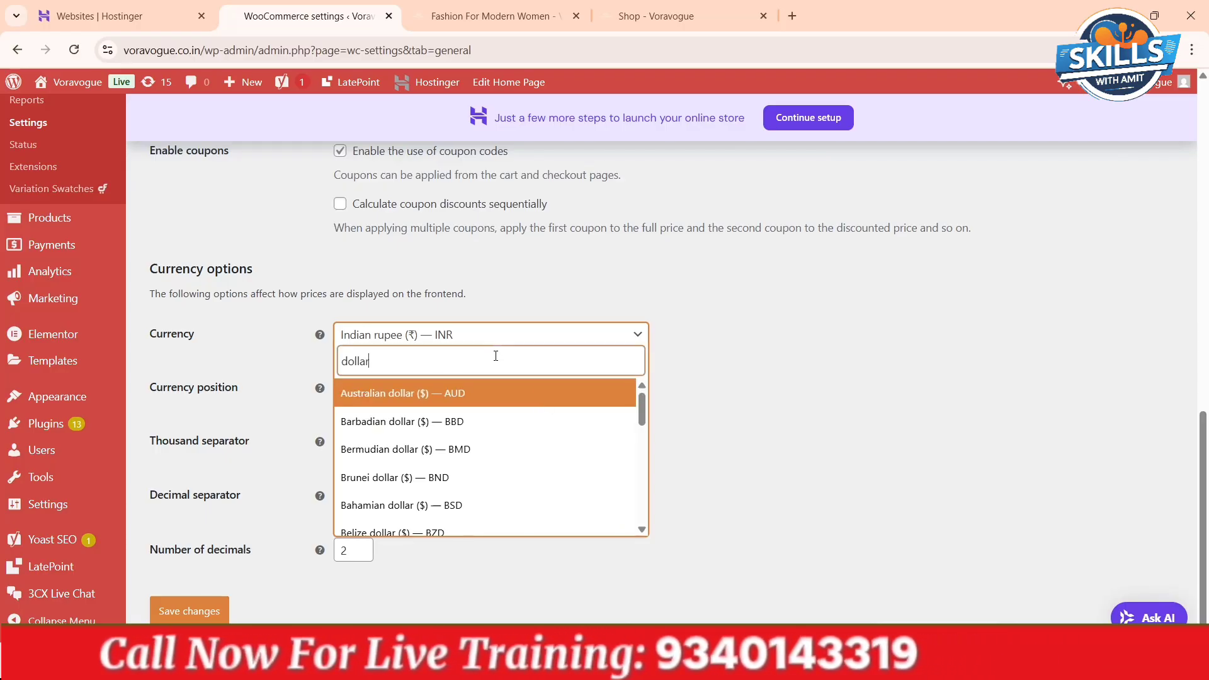
pyautogui.press('BackSpace')
pyautogui.press('BackSpace')
pyautogui.press('BackSpace')
pyautogui.press('BackSpace')
pyautogui.press('BackSpace')
pyautogui.press('BackSpace')
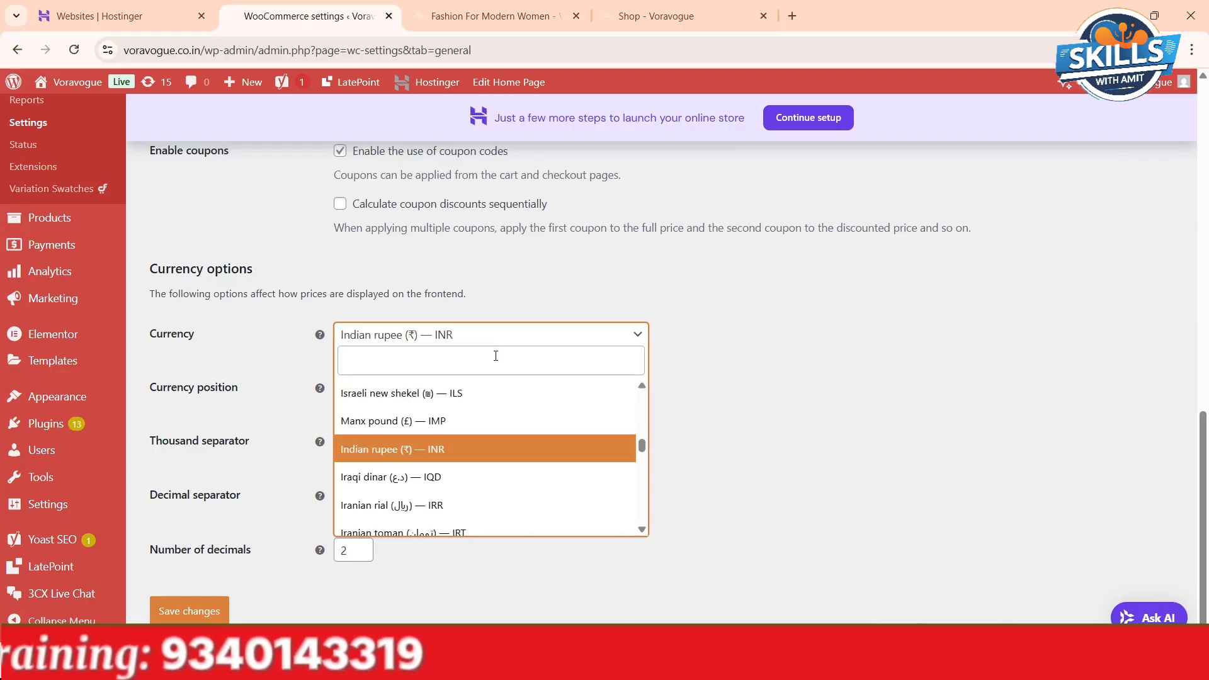
pyautogui.write('usd')
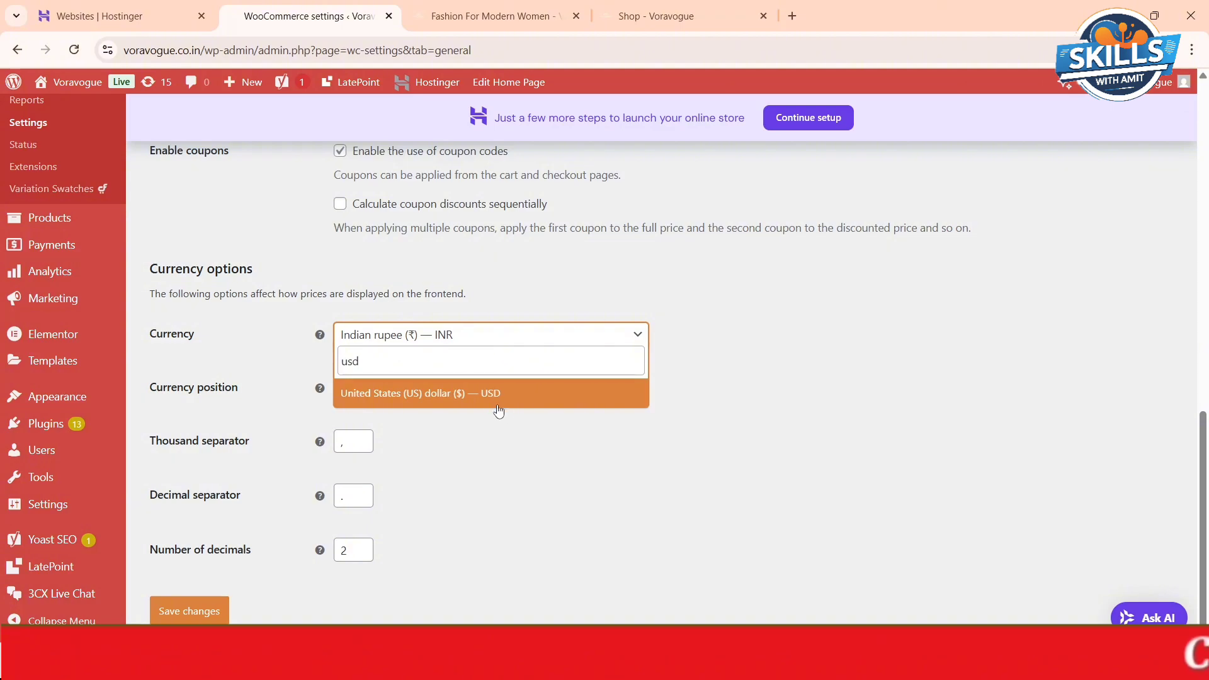
pyautogui.click(481, 393)
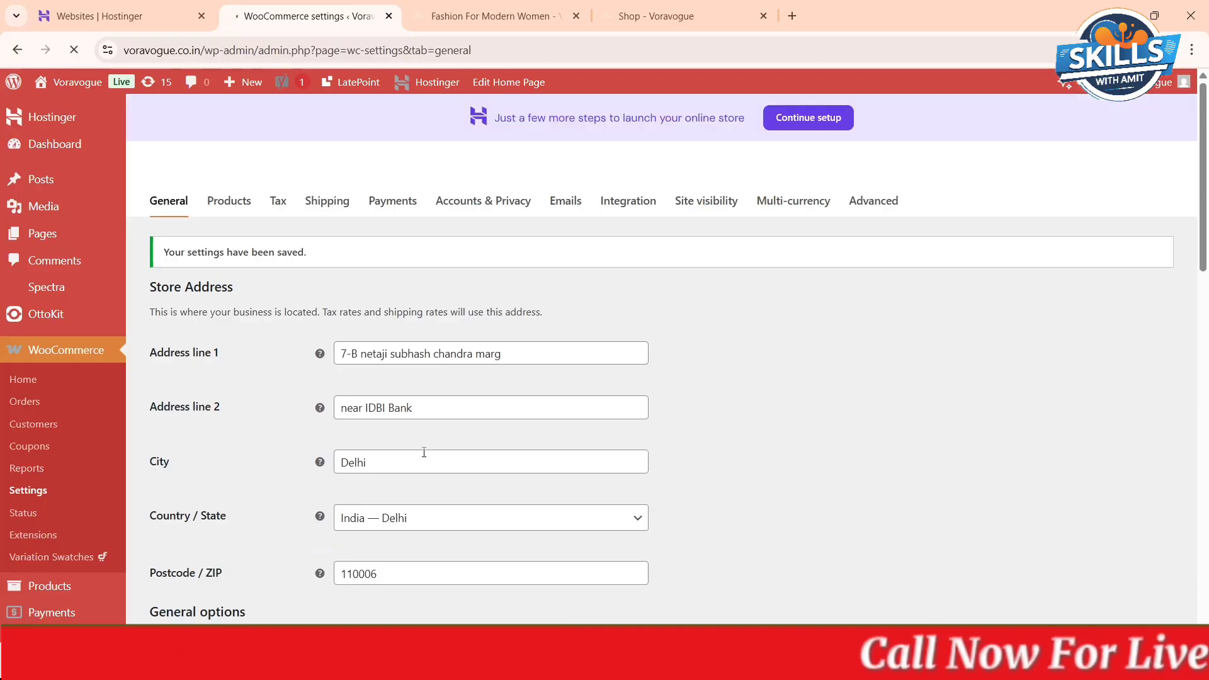
# - Reload the shop page and check which currency the product prices use
pyautogui.click(648, 15)
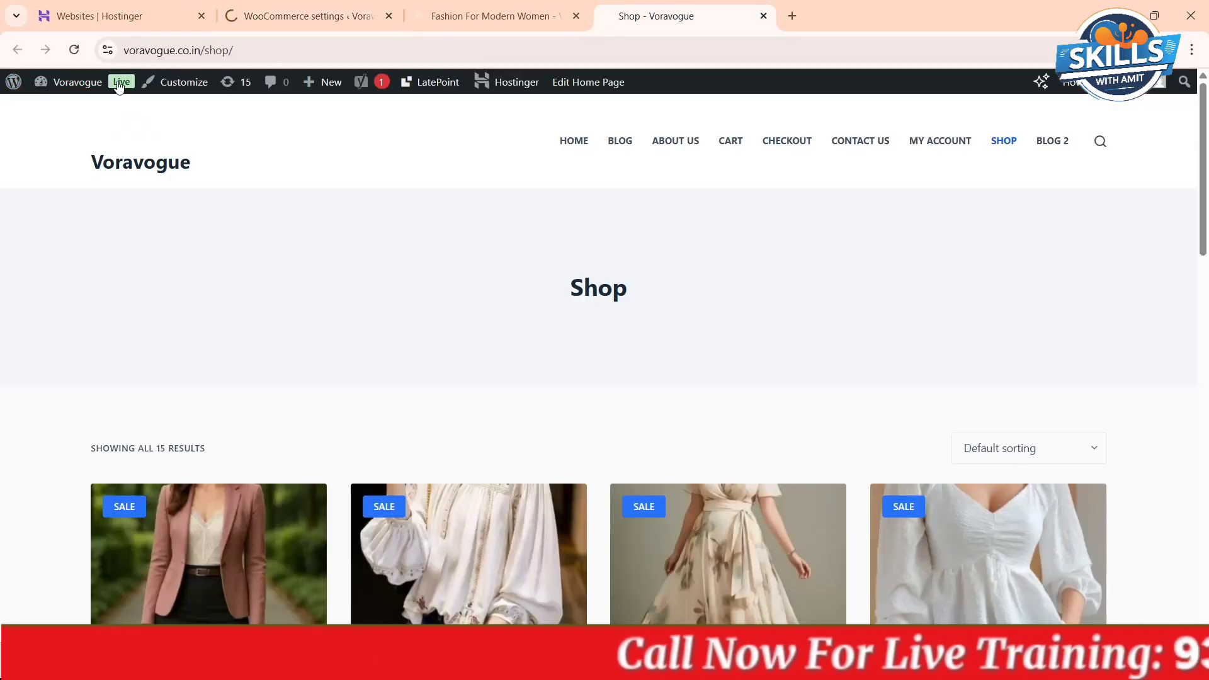
pyautogui.click(74, 50)
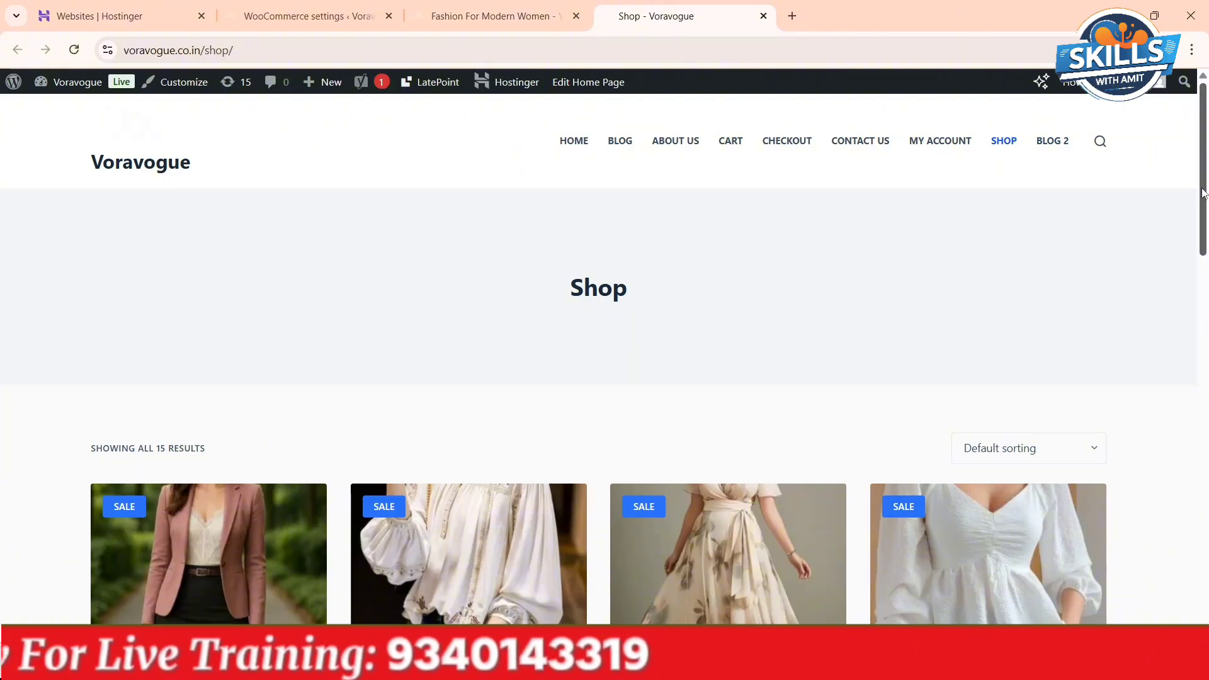
pyautogui.moveTo(1204, 199); pyautogui.dragTo(1207, 309)
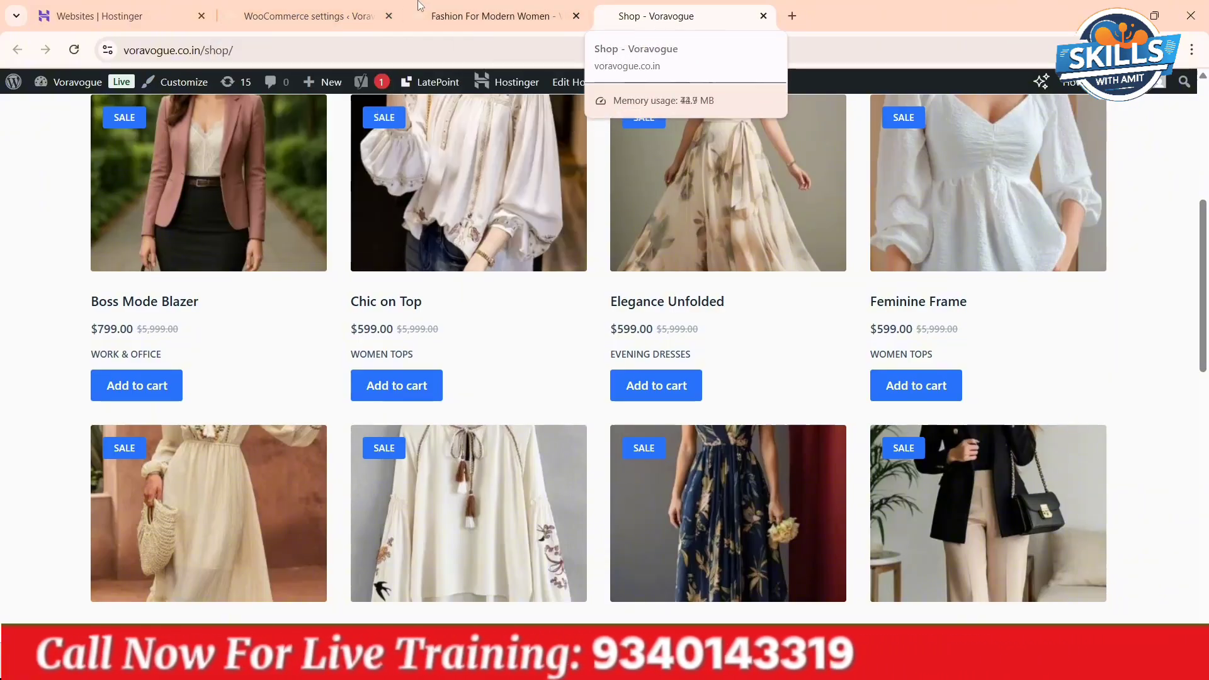
# - Set the store currency to Indian rupee (₹) — INR in the WooCommerce general settings and save the changes
pyautogui.click(265, 17)
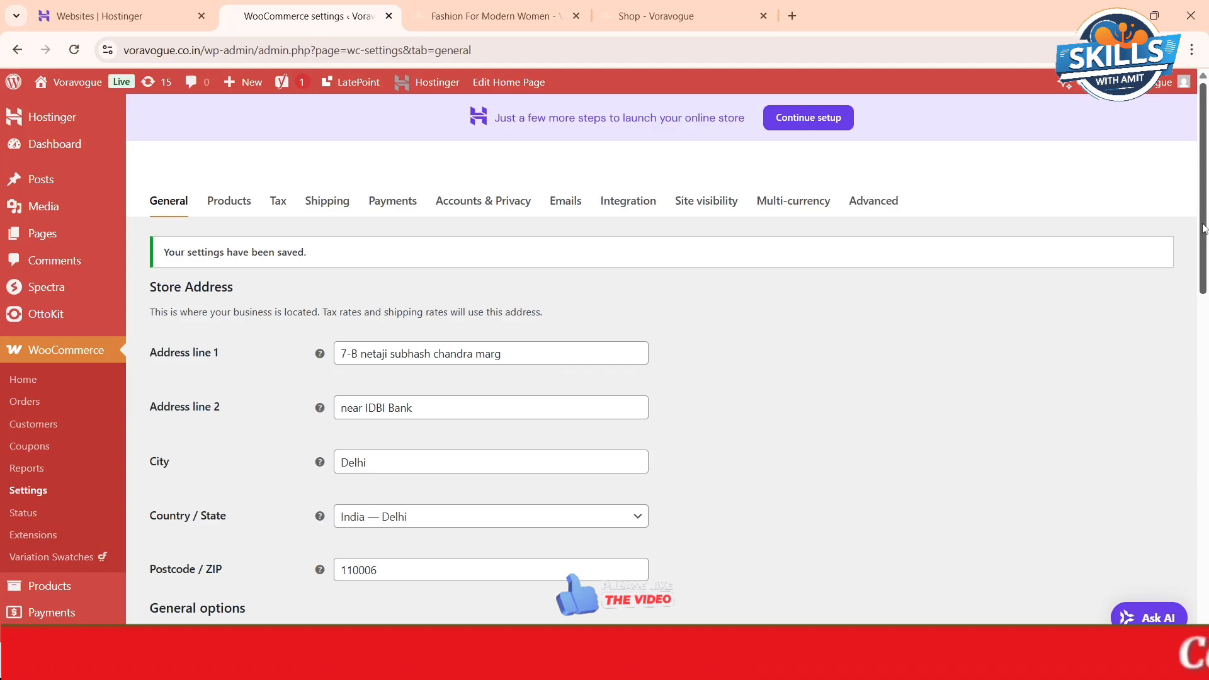
pyautogui.scroll(-15, 1204, 228)
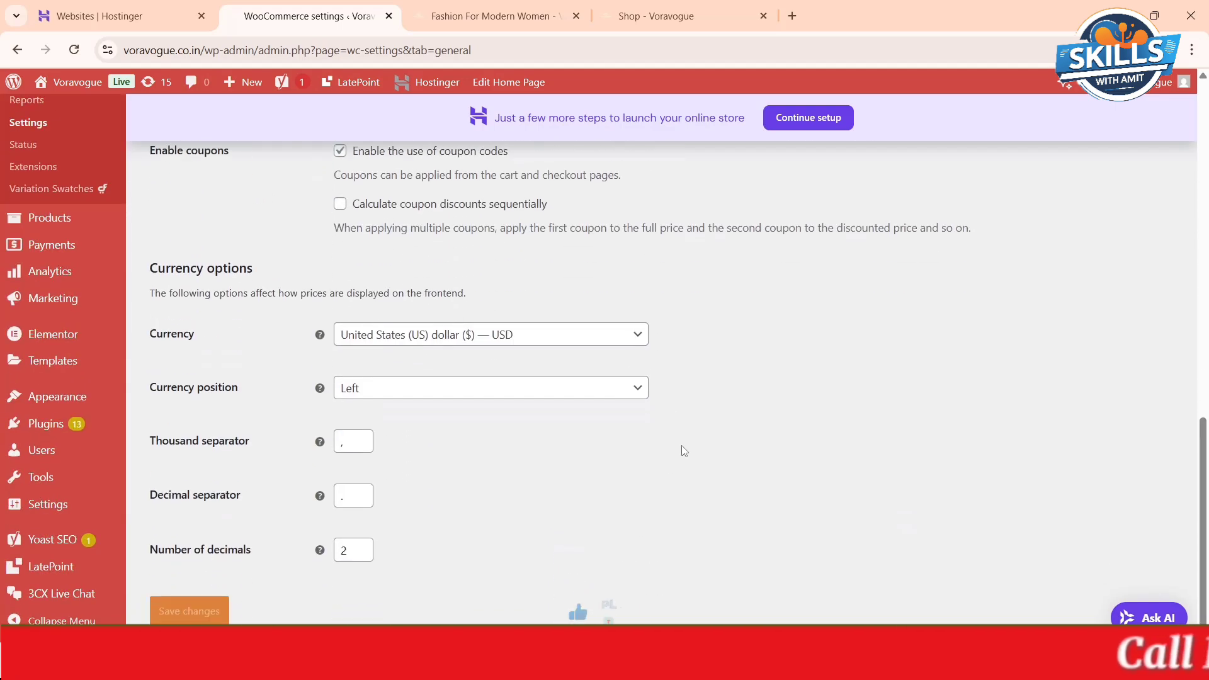
pyautogui.click(622, 343)
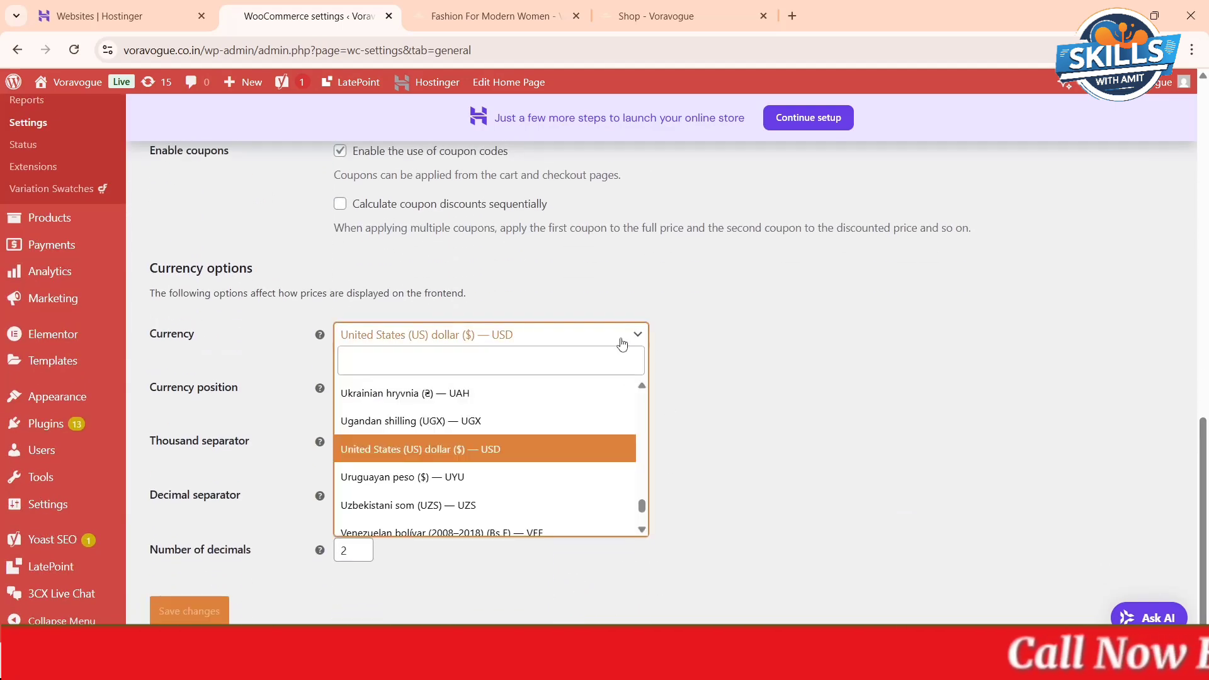
pyautogui.write('indi')
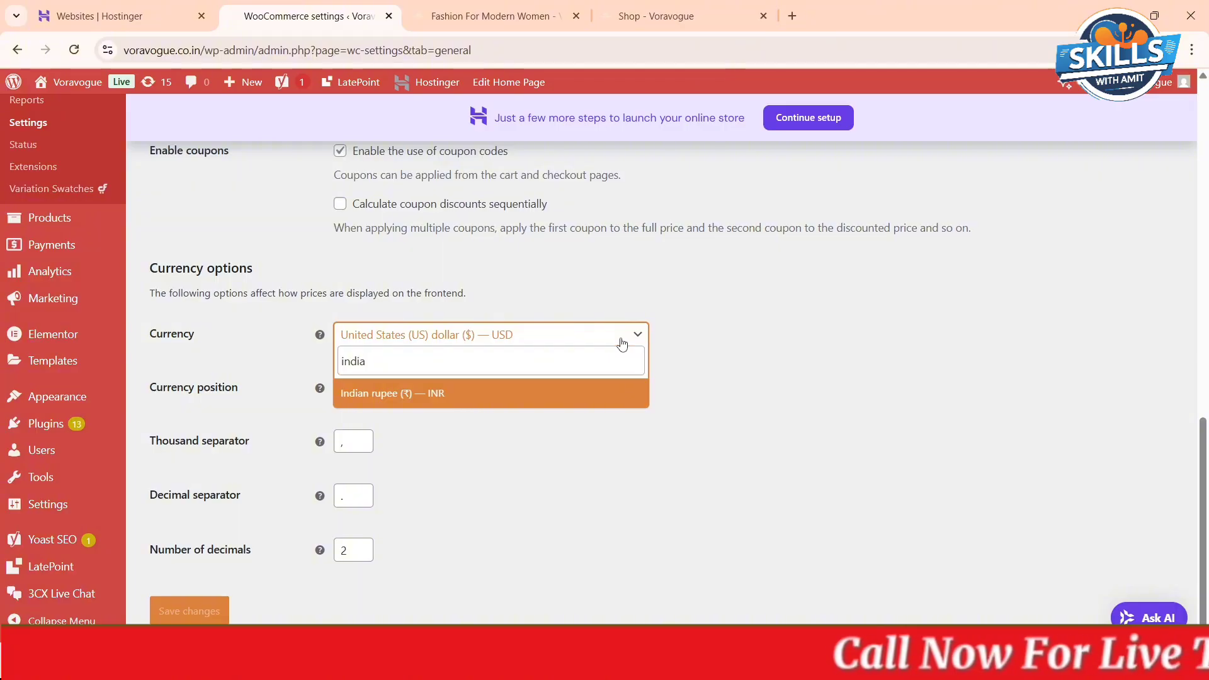
pyautogui.write('a')
pyautogui.click(558, 402)
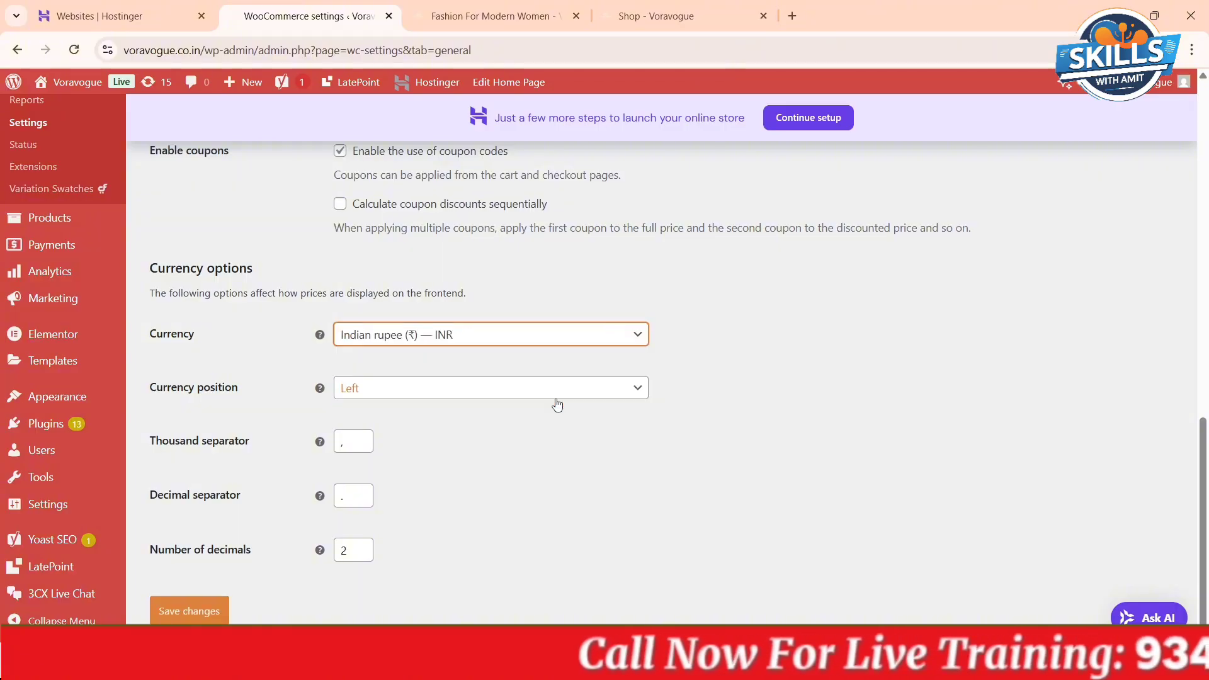
pyautogui.click(162, 610)
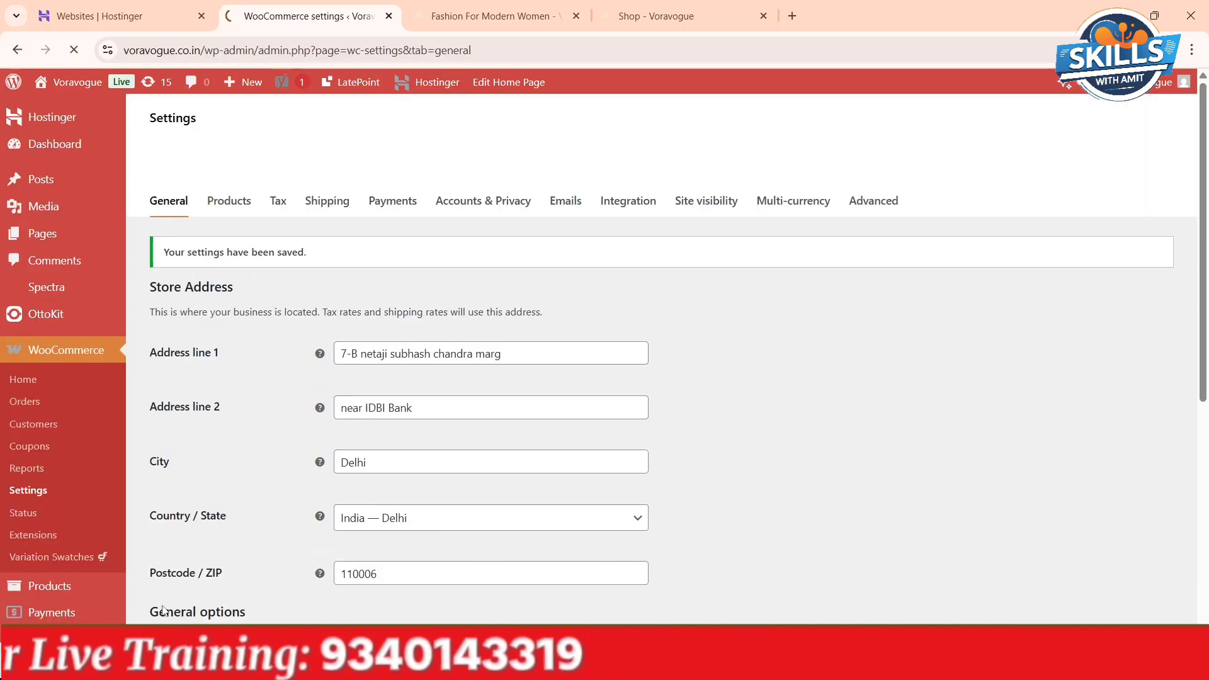
# - Check the product price currency on the shop page again and review the saved WooCommerce general settings
pyautogui.click(631, 13)
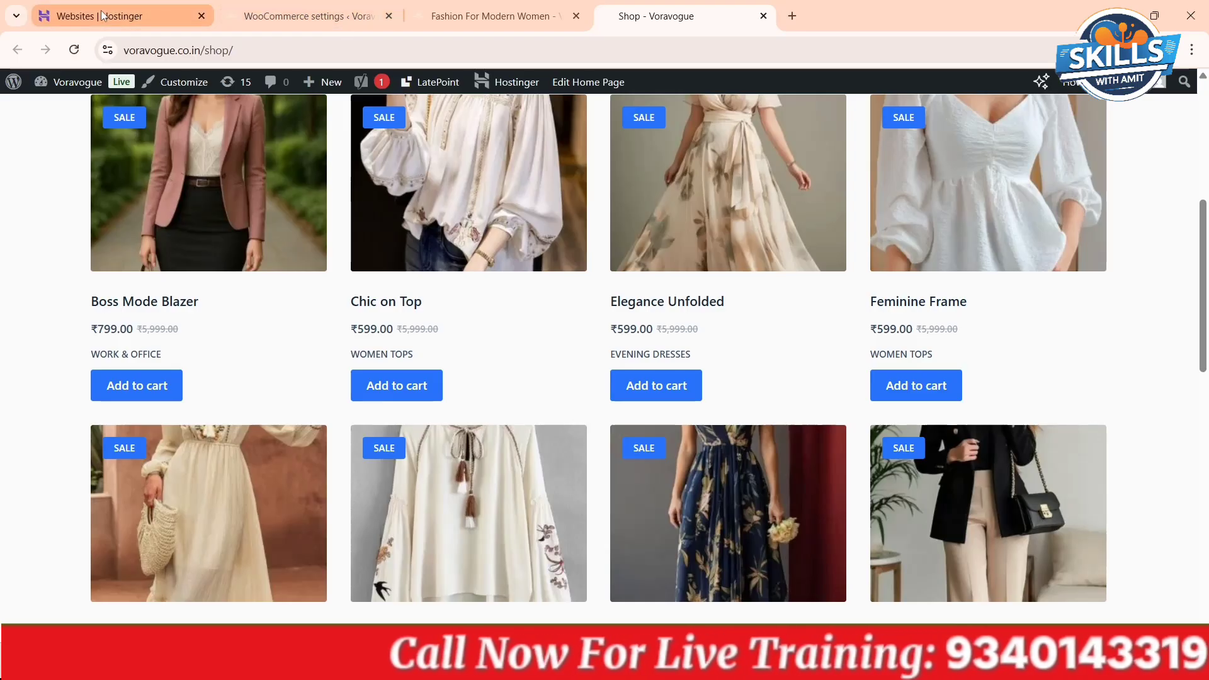
pyautogui.click(289, 8)
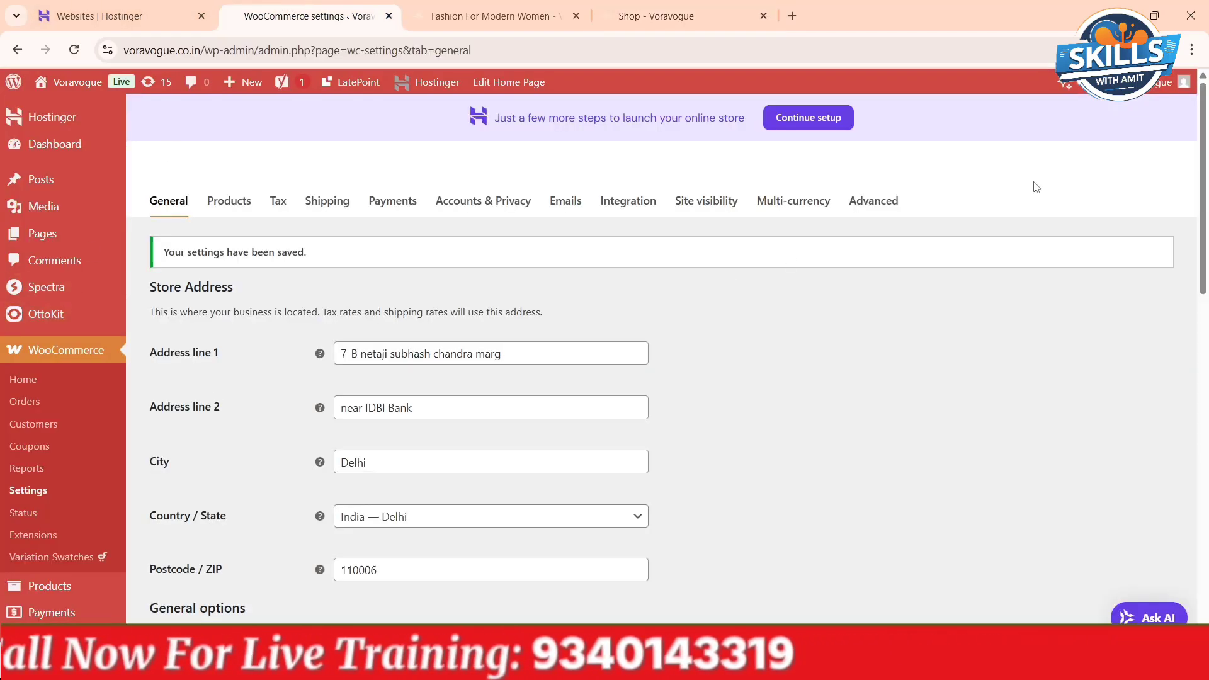
pyautogui.moveTo(1203, 173); pyautogui.dragTo(1206, 545)
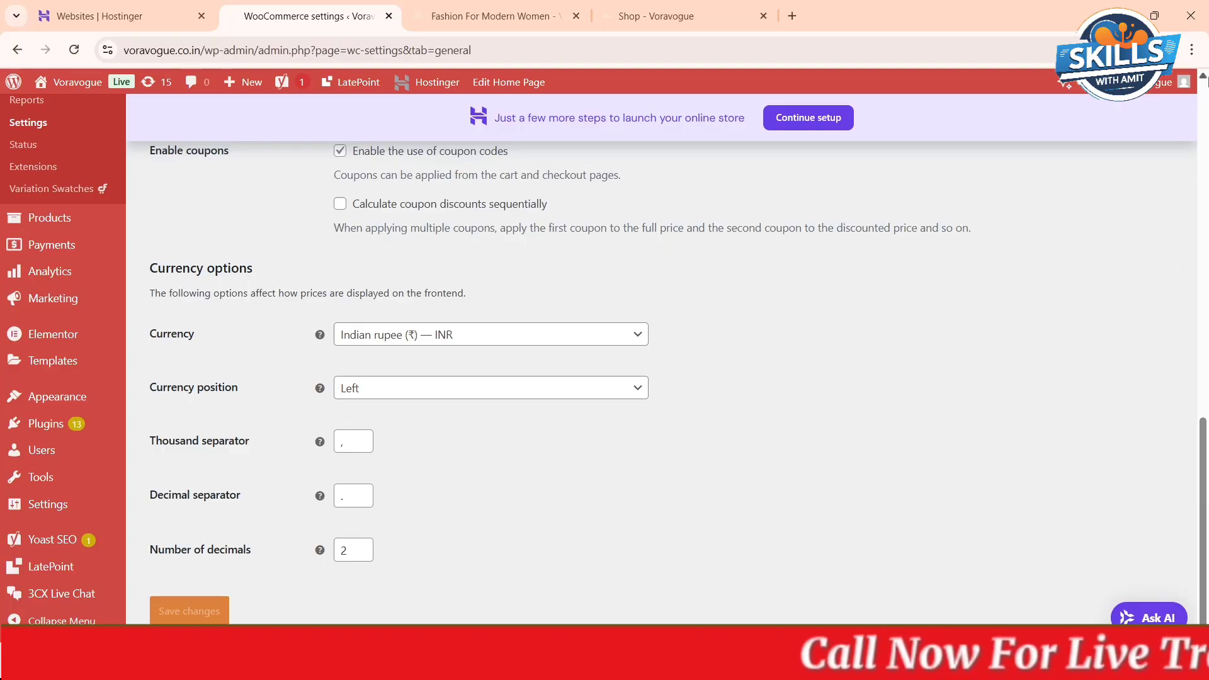
pyautogui.click(1203, 79)
pyautogui.scroll(10, 1204, 79)
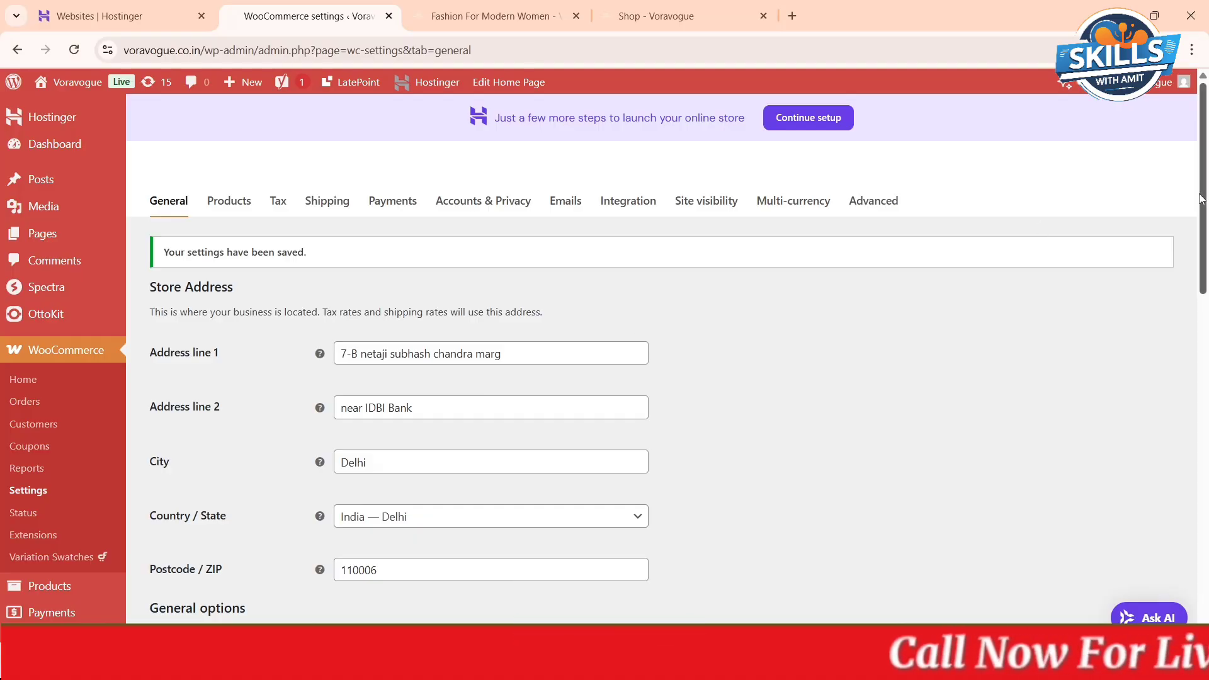
pyautogui.moveTo(1201, 199); pyautogui.dragTo(1207, 526)
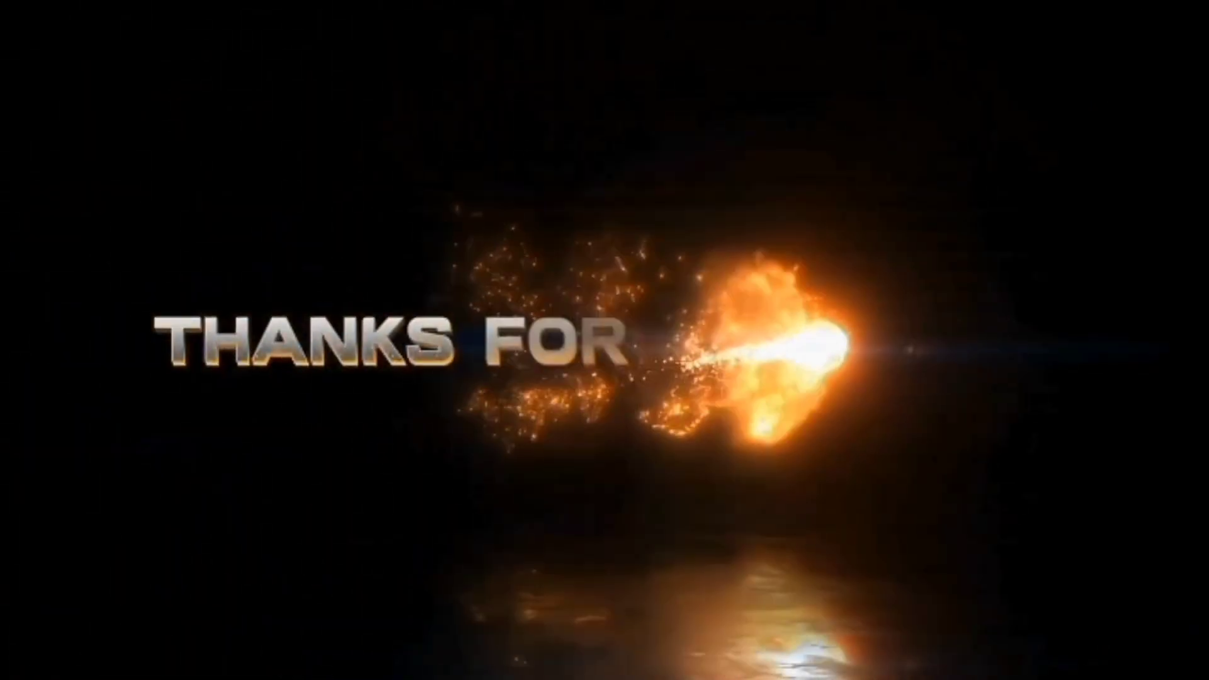